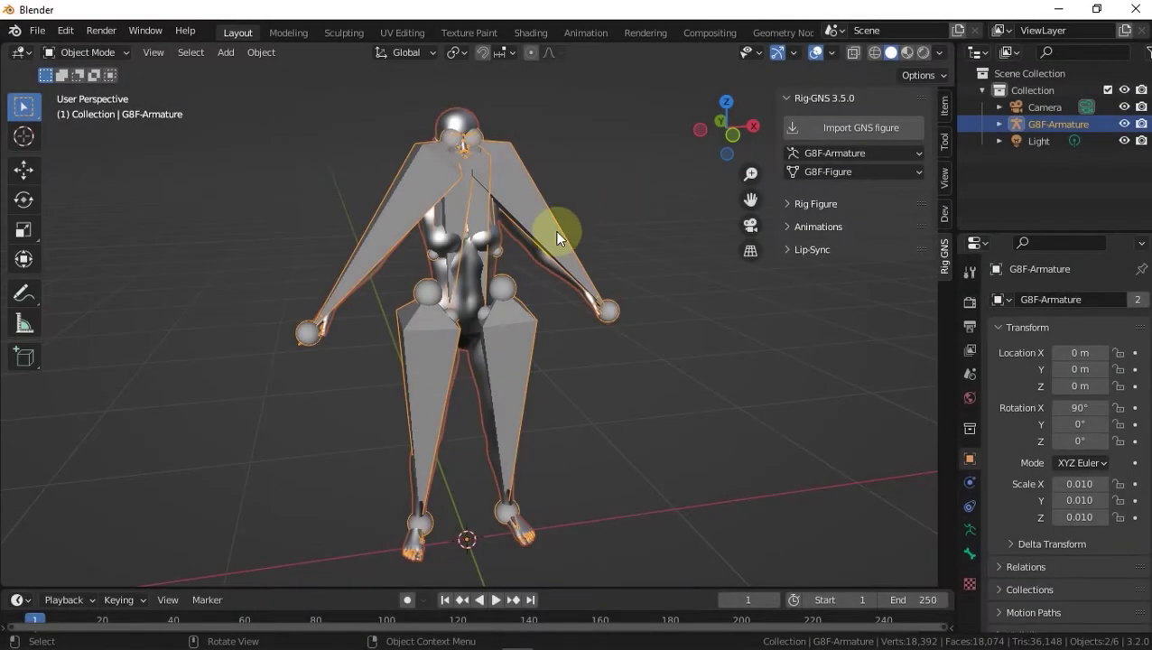
- Switch to DAZ Studio, load the Genesis 8 Basic Female figure and fit the Genesis 8 Female Genitalia attachment to it
middle_drag(558, 222, 442, 142)
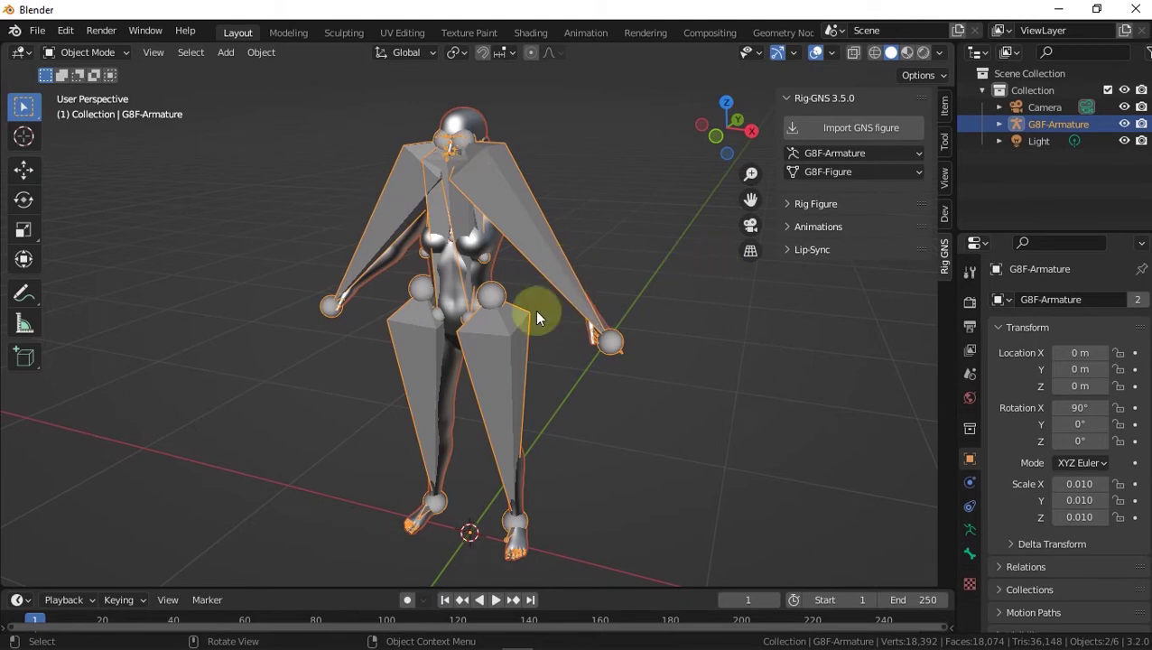
mouse_move(658, 641)
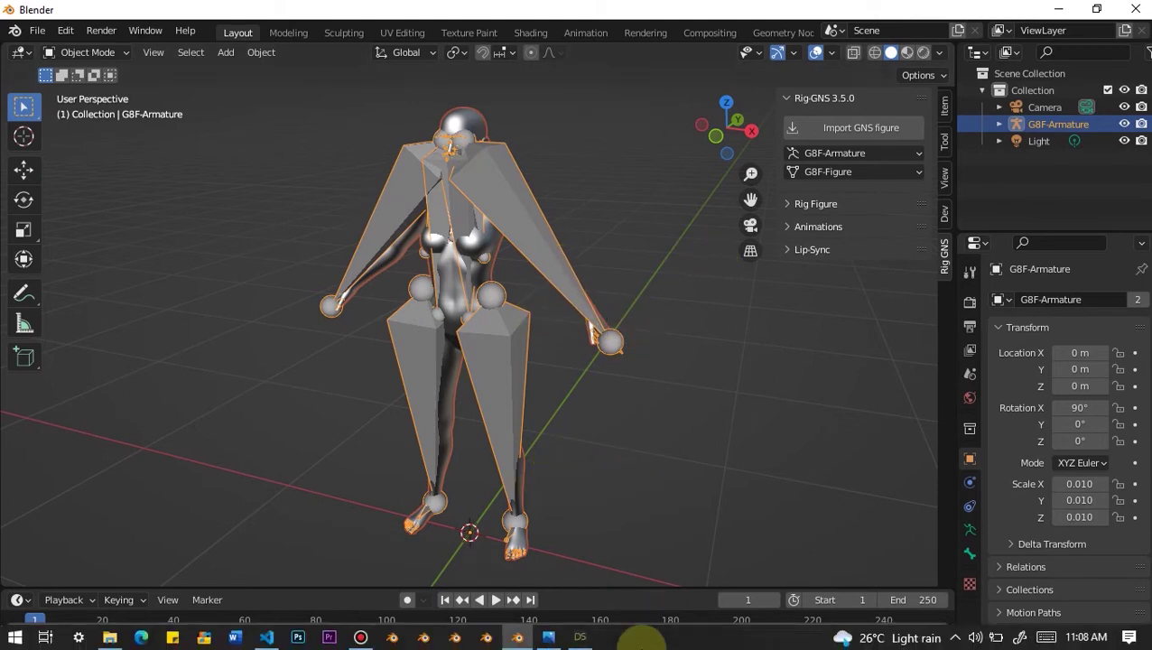
click(580, 638)
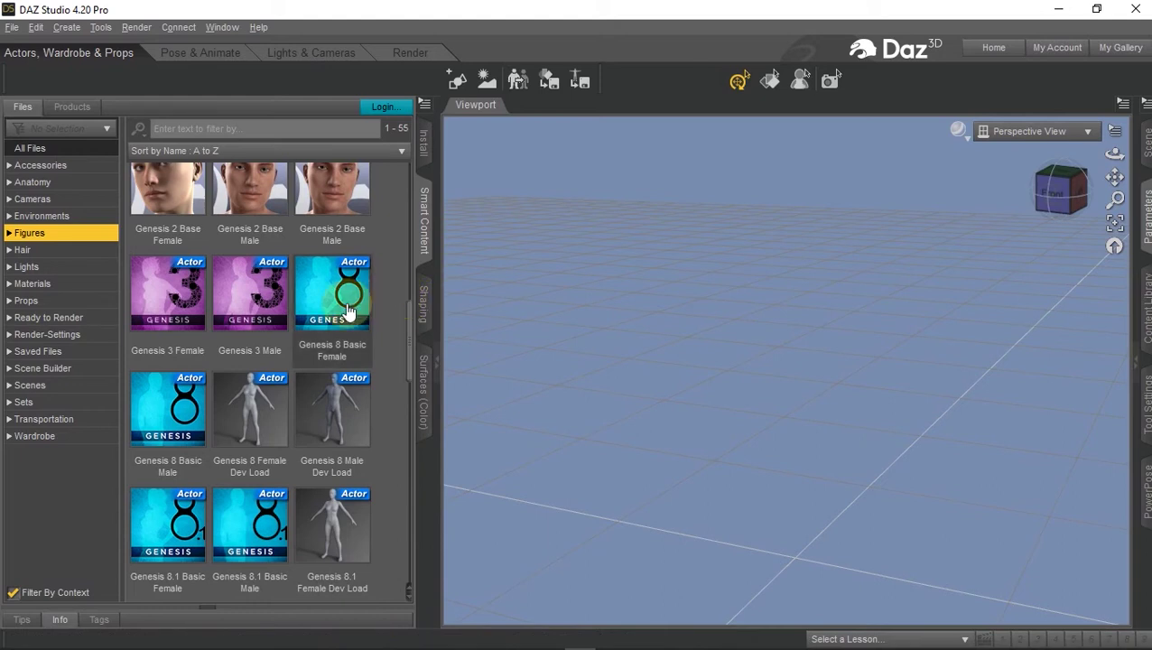
double_click(349, 312)
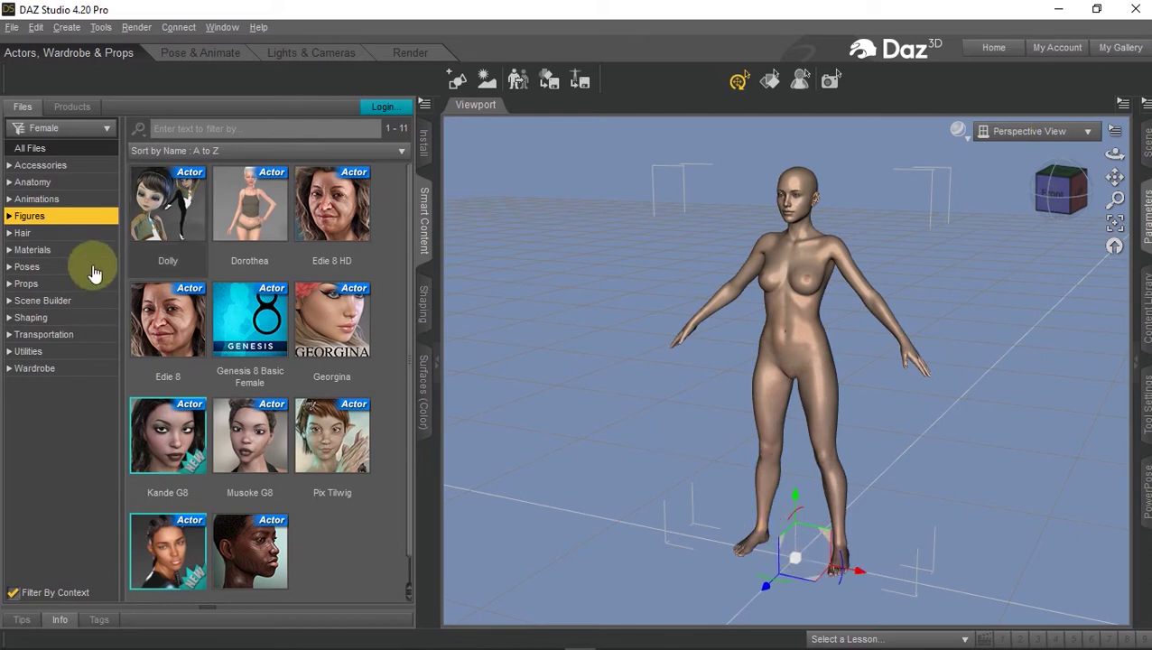
click(36, 184)
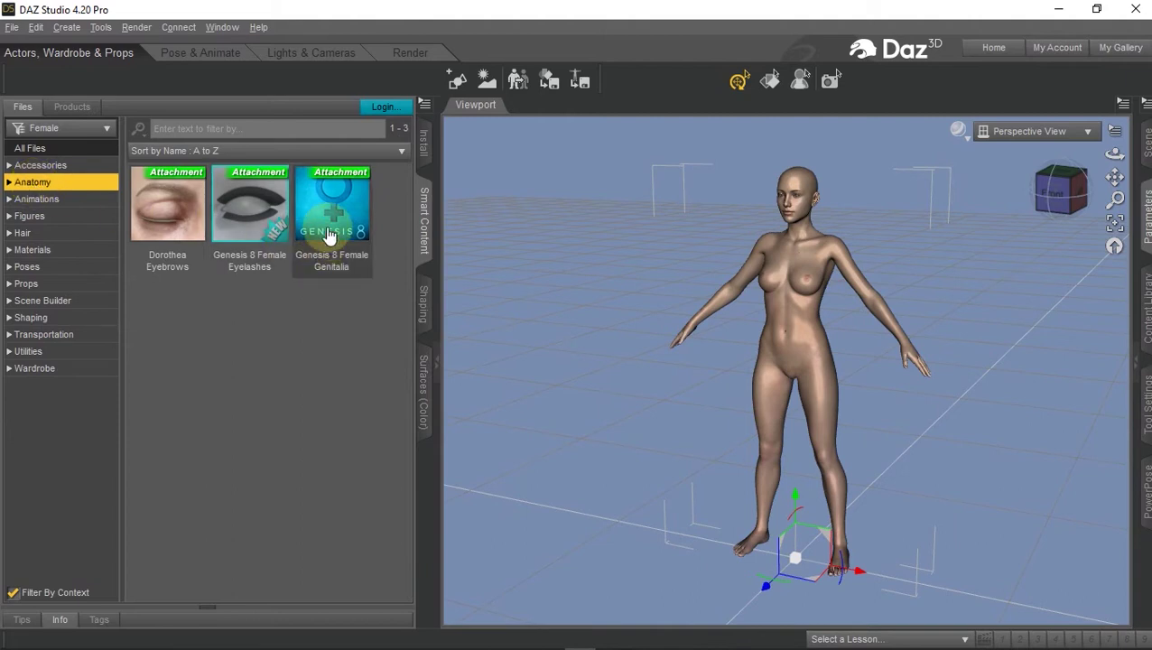
double_click(329, 237)
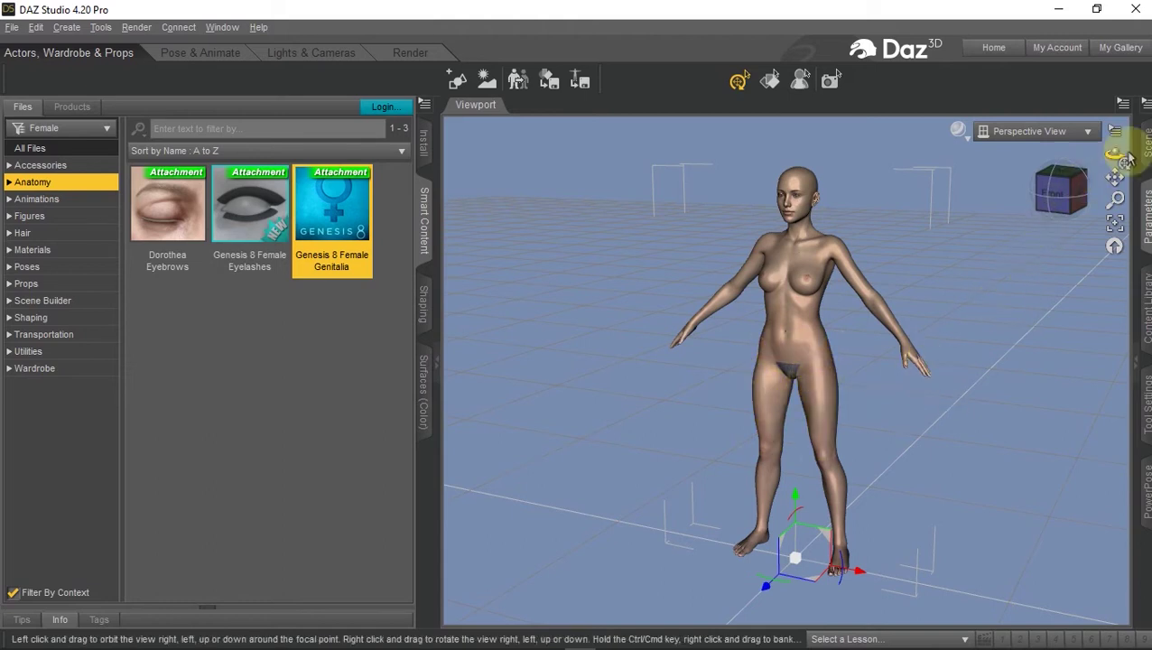
- Hide the Genesis 8 Female Genitalia node in the scene to examine the body mesh beneath it, and show it again
click(1145, 143)
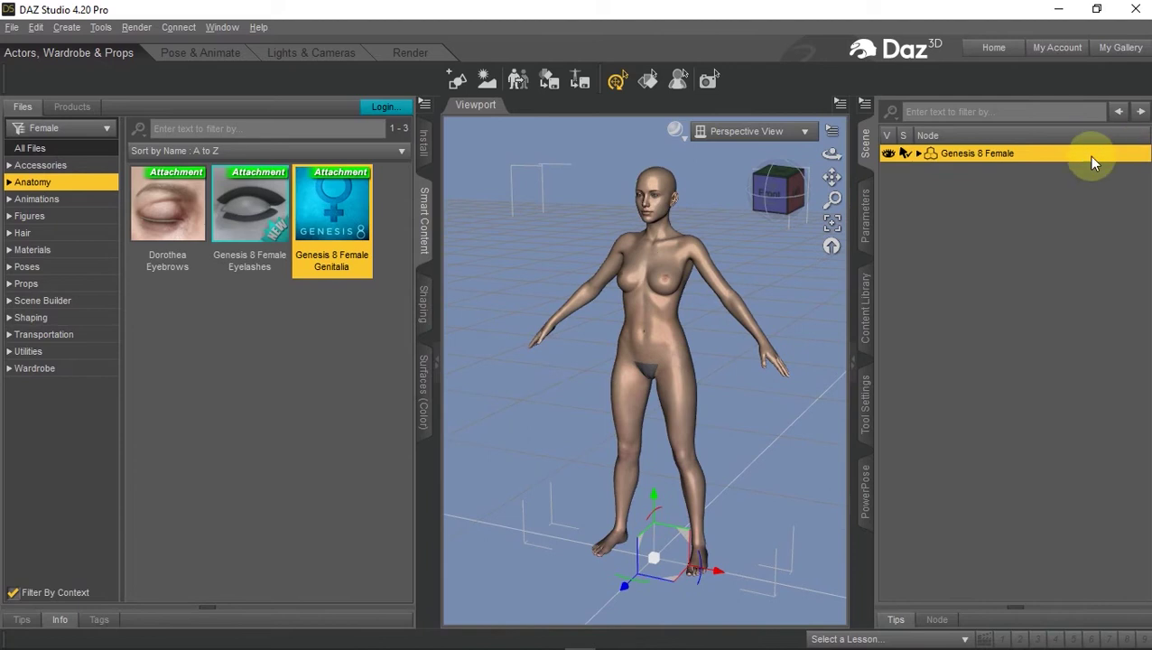
click(917, 153)
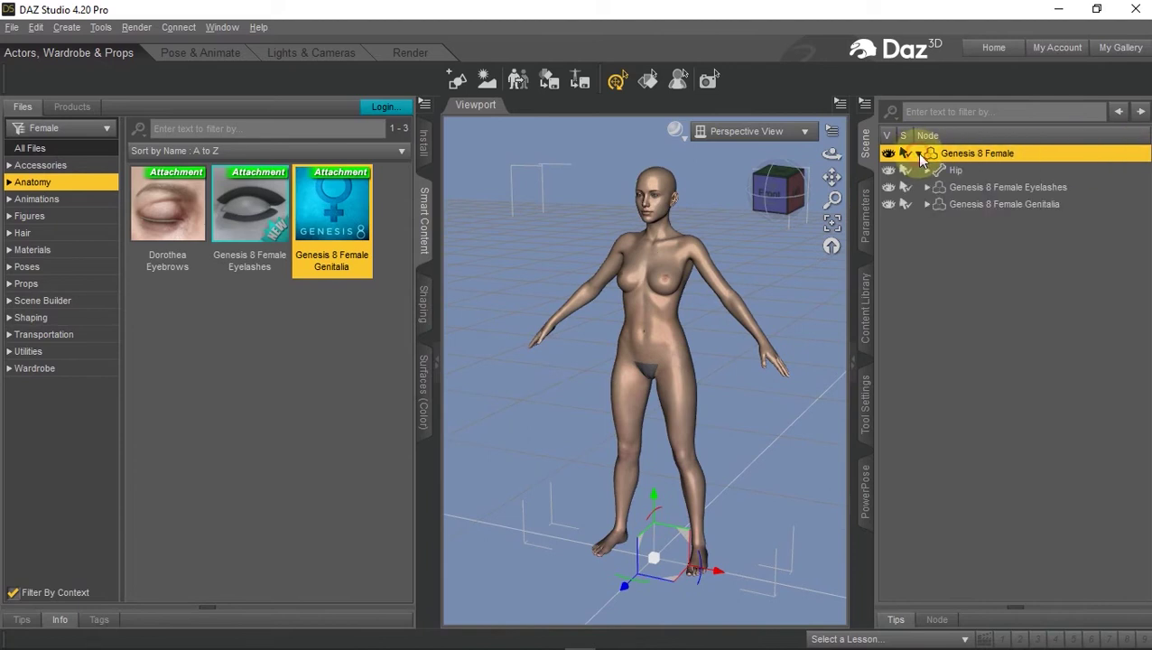
click(888, 204)
scroll(651, 424, up, 5)
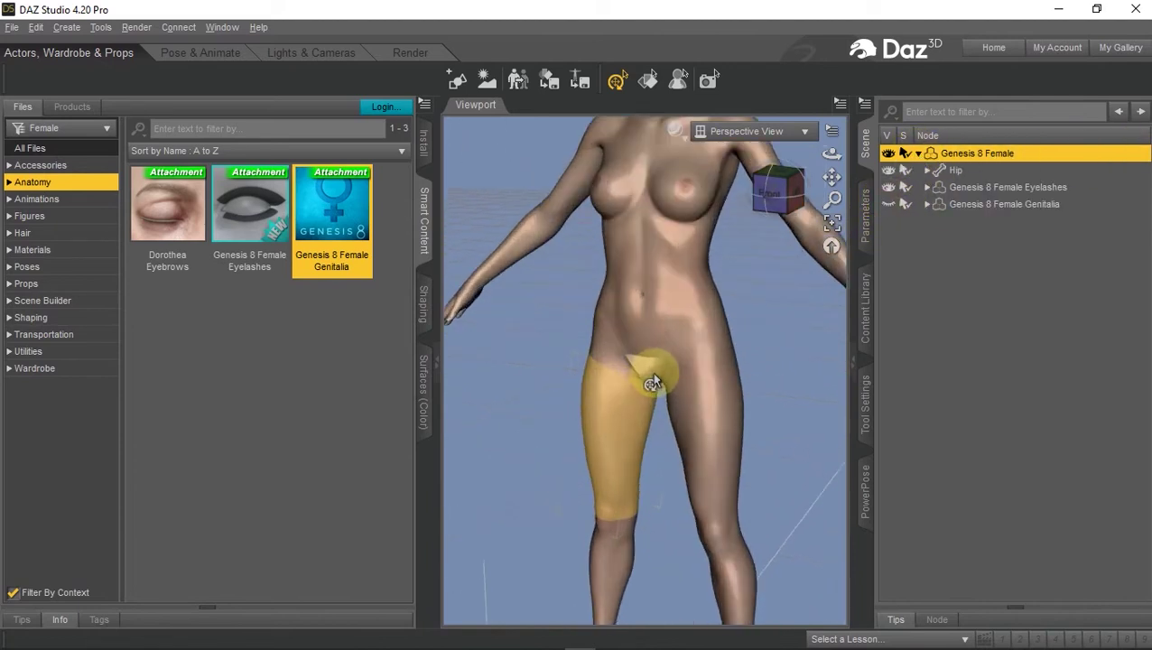
click(768, 197)
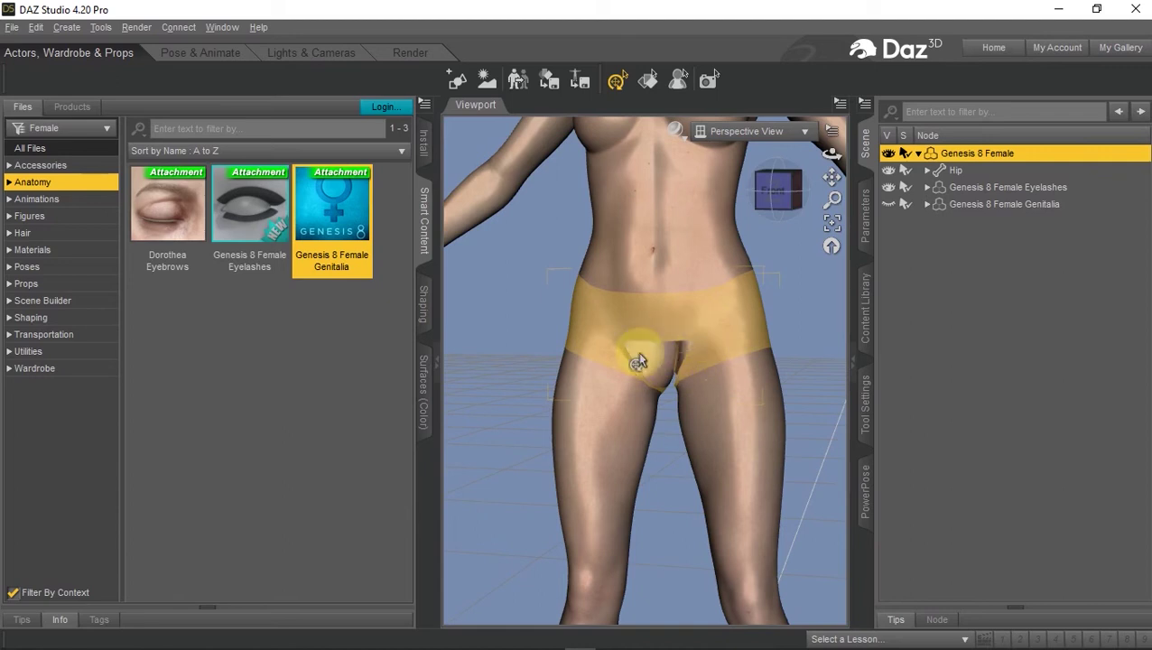
scroll(684, 378, down, 5)
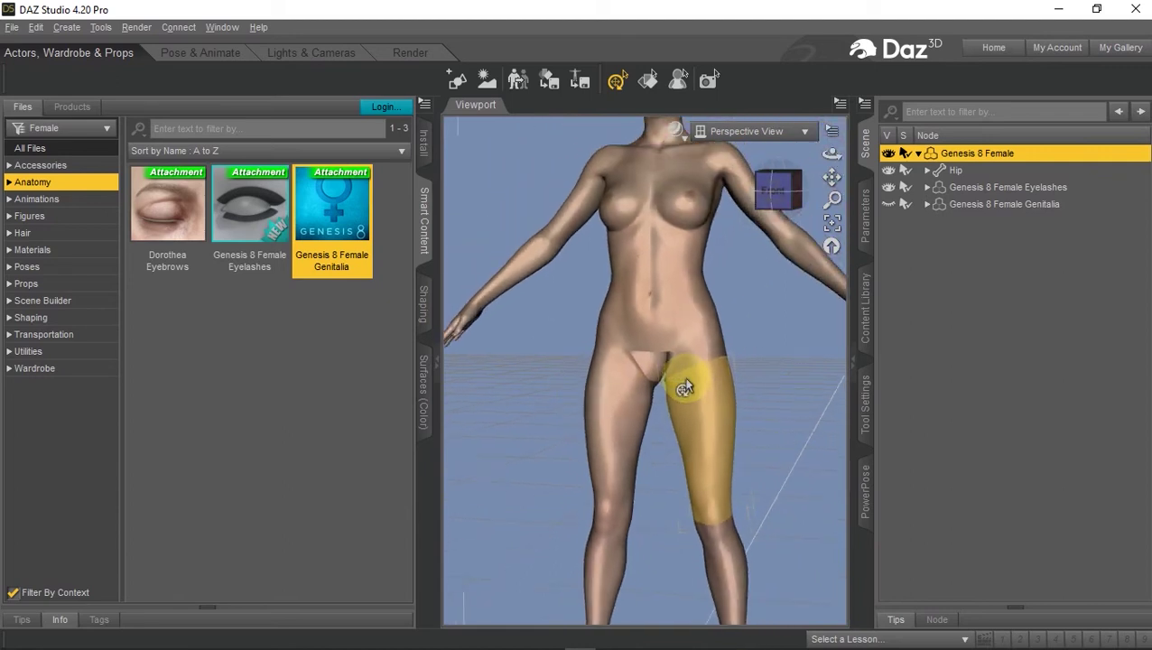
scroll(715, 264, down, 5)
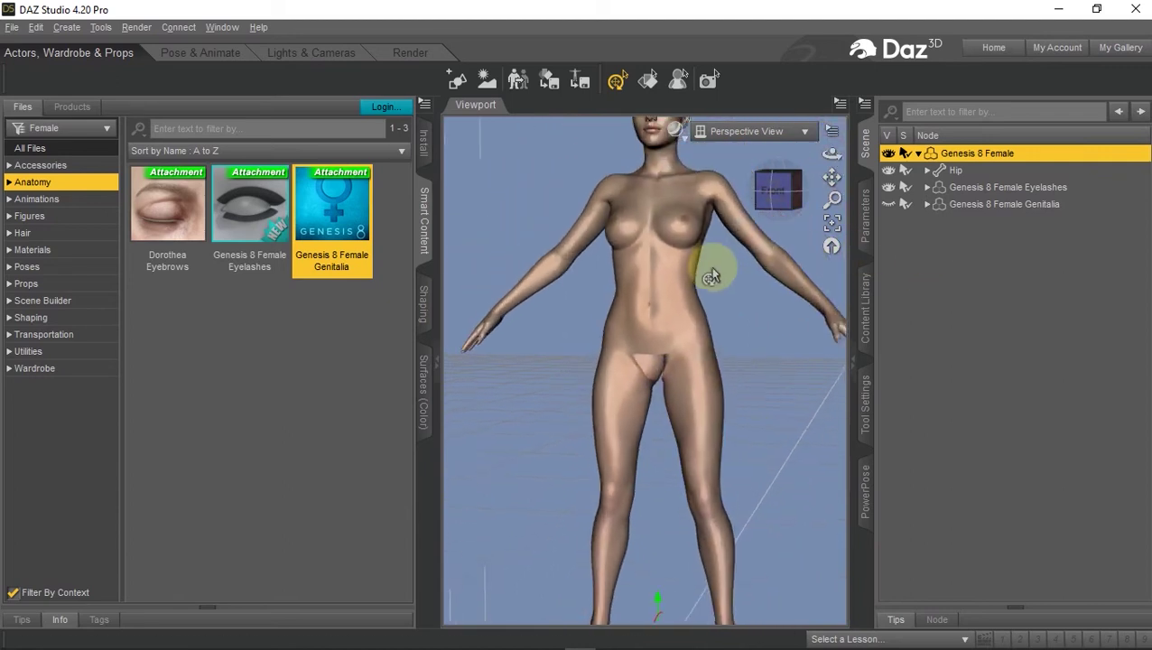
drag(751, 185, 791, 208)
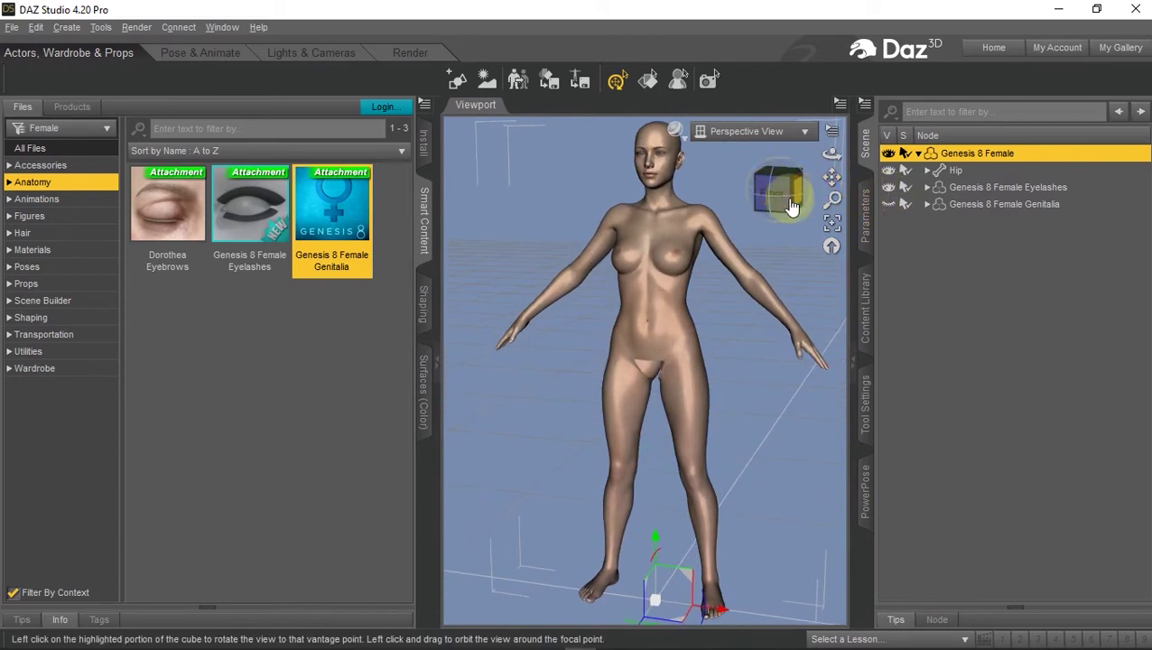
click(889, 206)
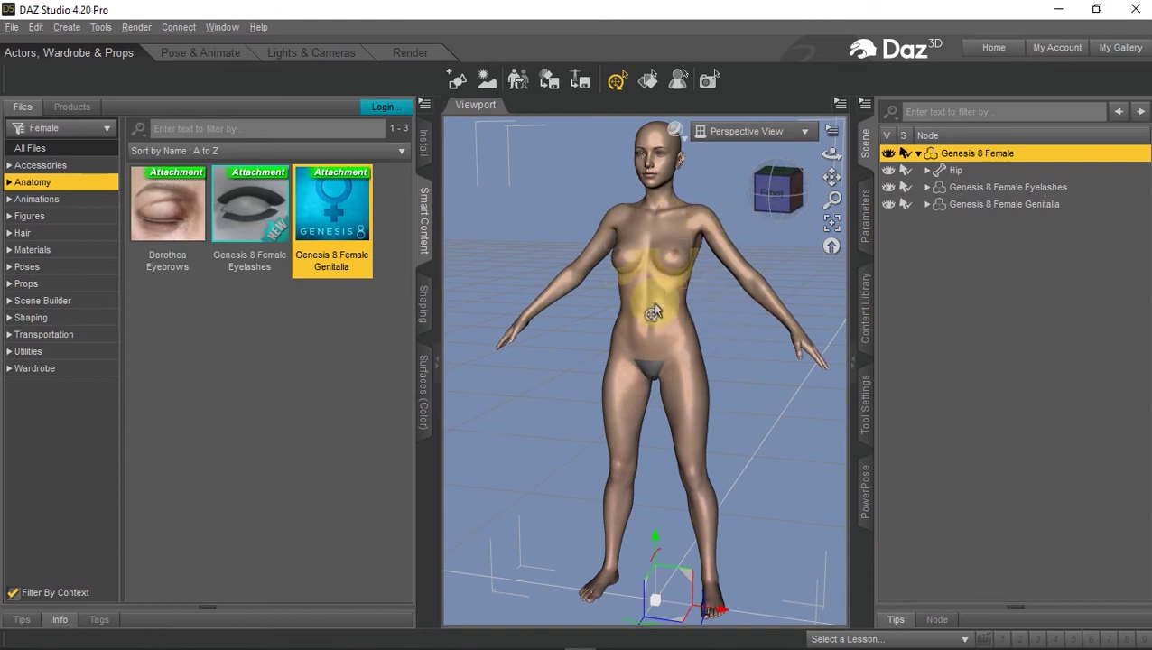
click(523, 237)
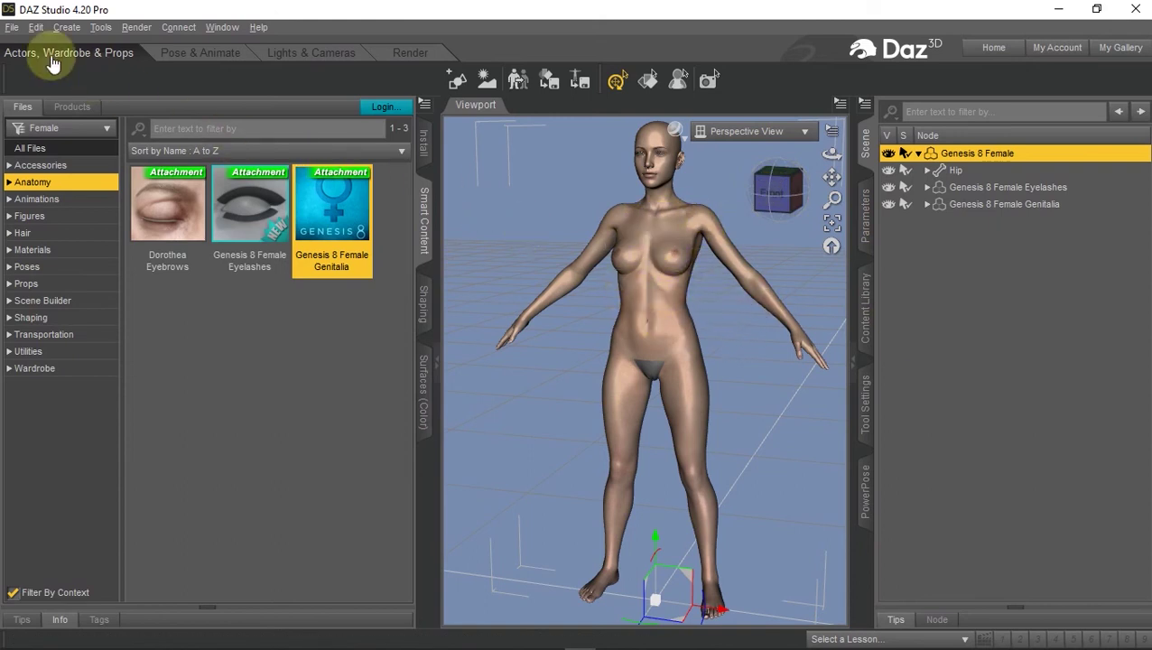
- Export the figure as an Autodesk FBX file named G8F G in the Tut folder, accepting the current FBX export options
click(12, 27)
click(42, 227)
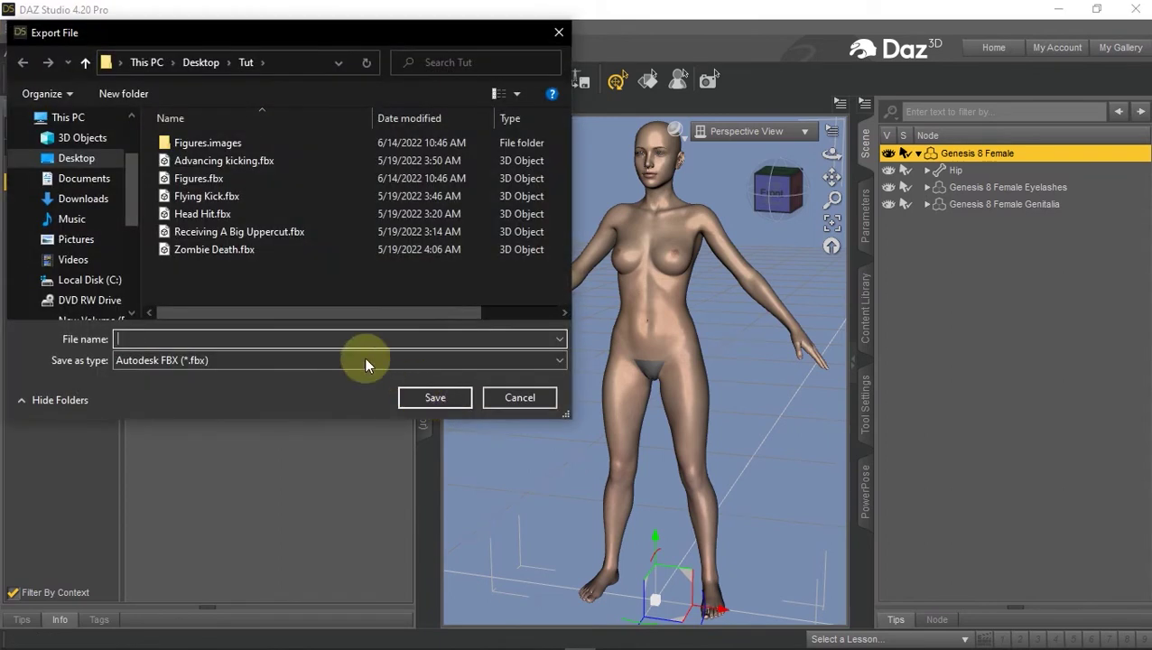
click(264, 343)
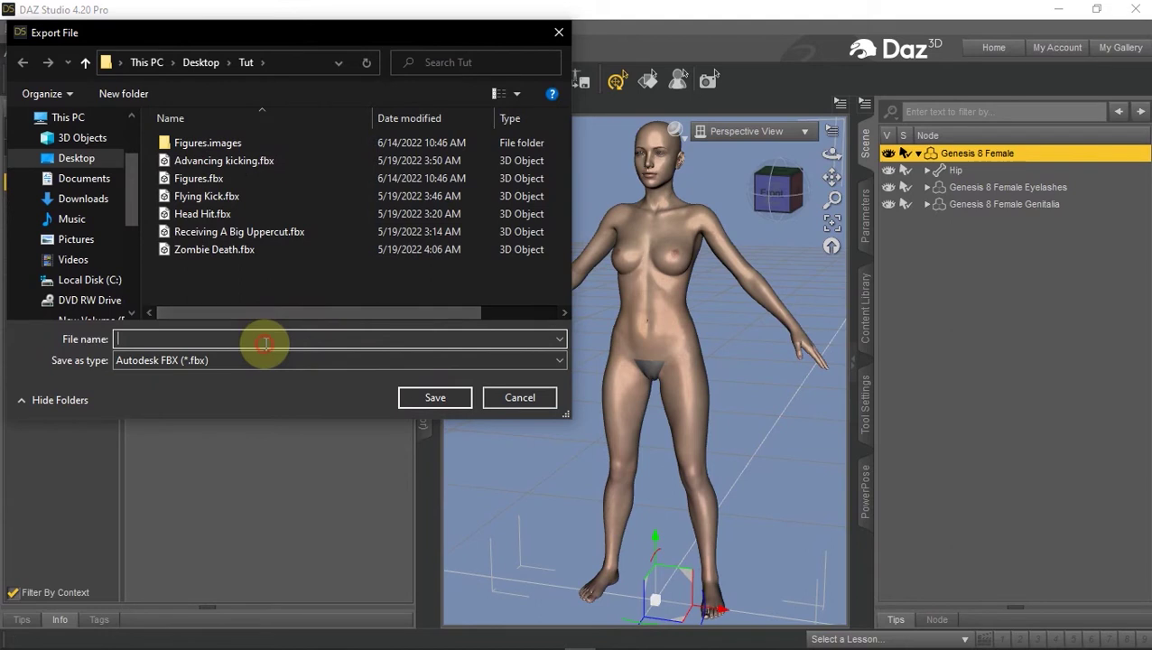
text(G8F G)
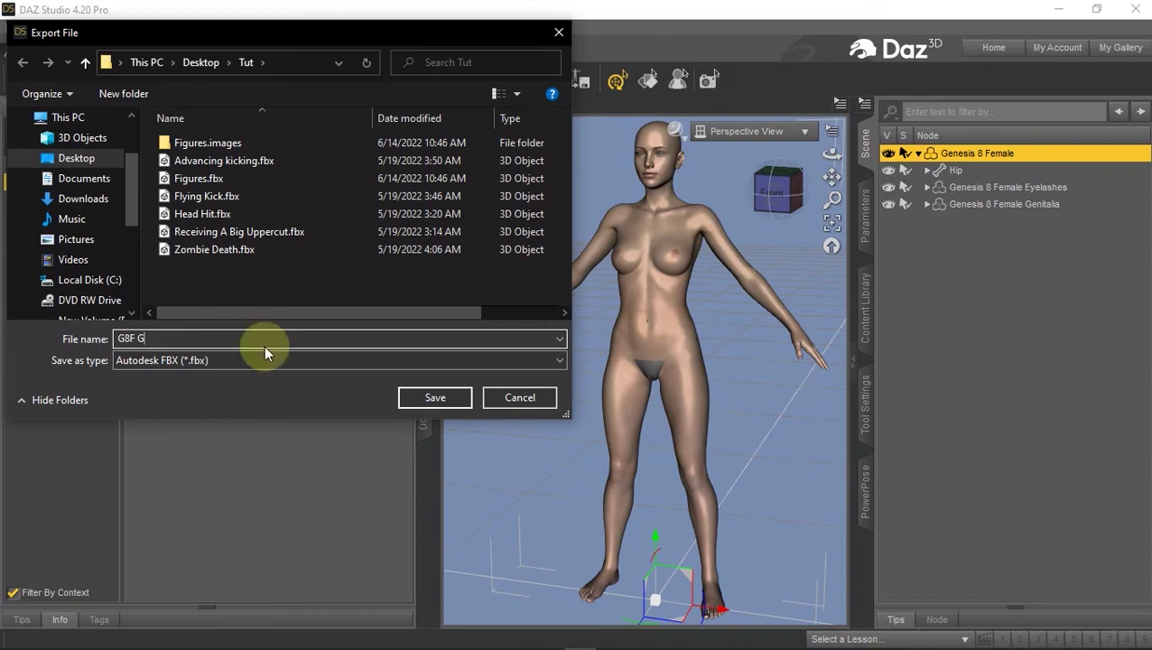
click(431, 398)
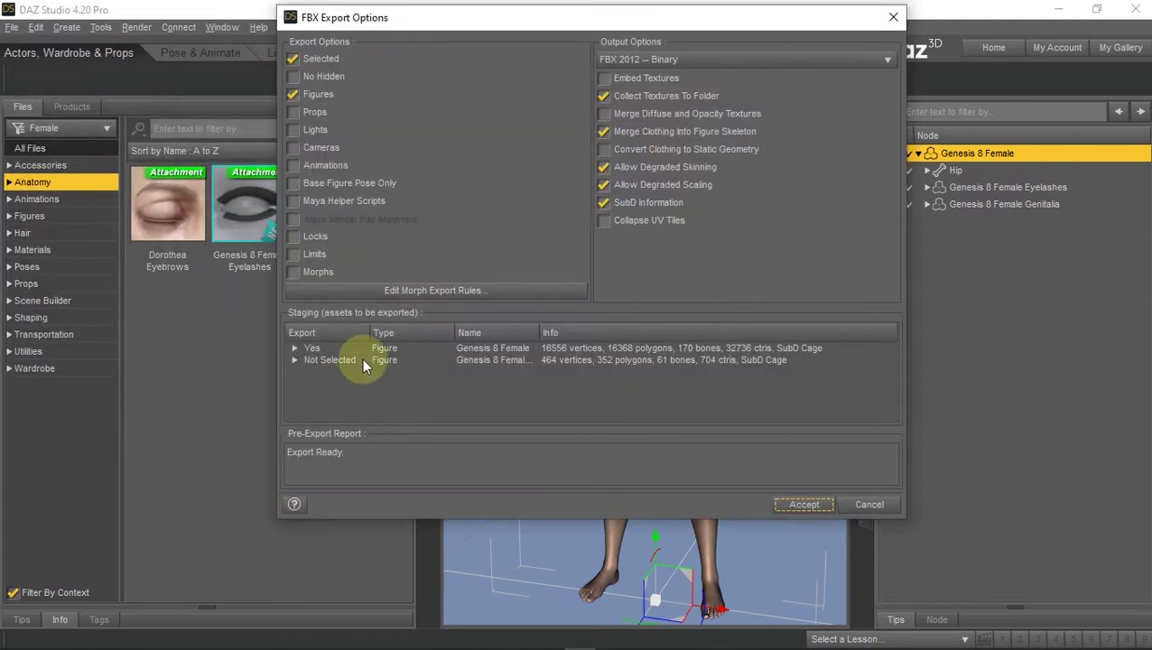
click(807, 511)
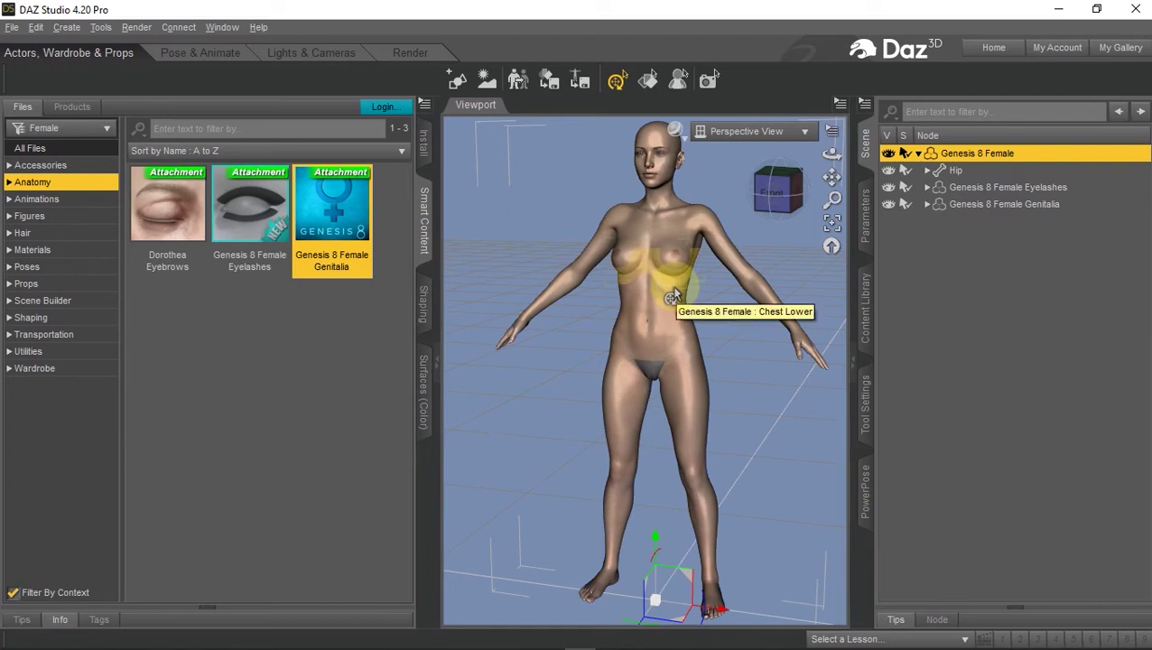
- Undo adding the anatomy attachment and fit Toulouse Hair to the Genesis 8 Female figure
key(ctrl+z)
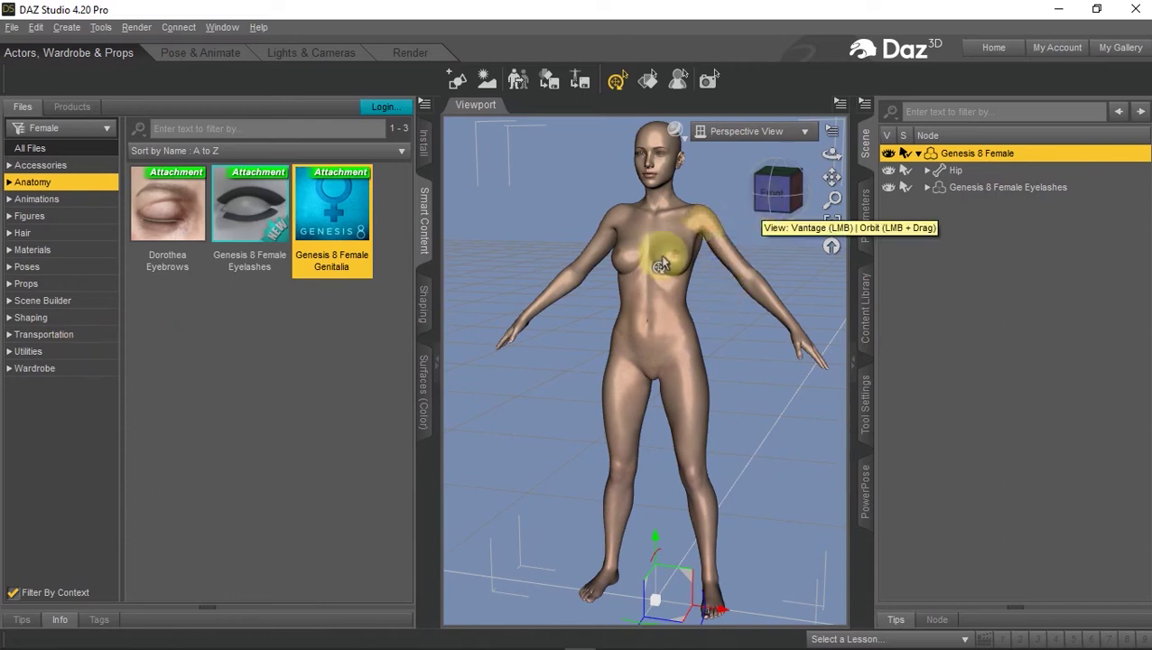
click(35, 368)
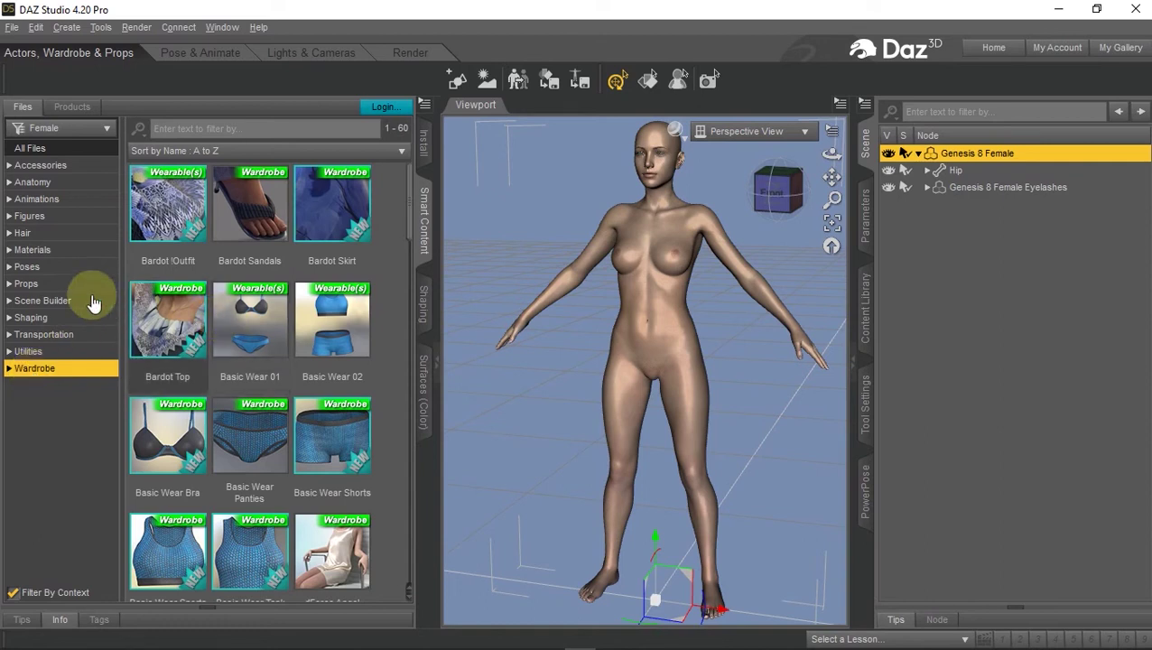
click(37, 233)
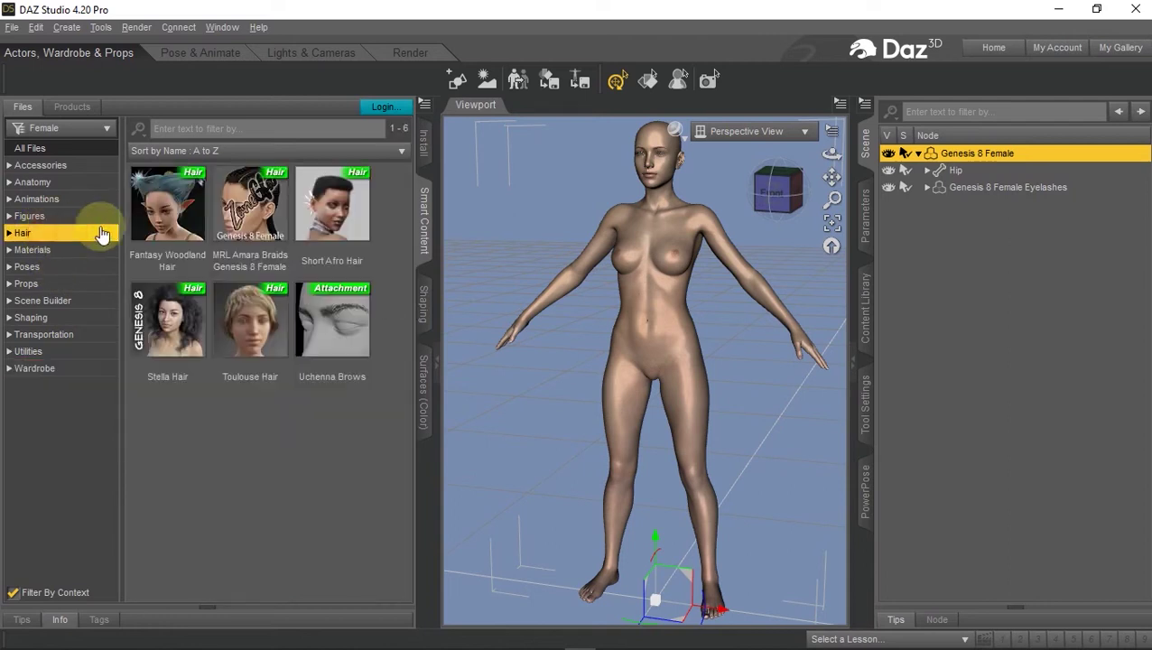
double_click(250, 320)
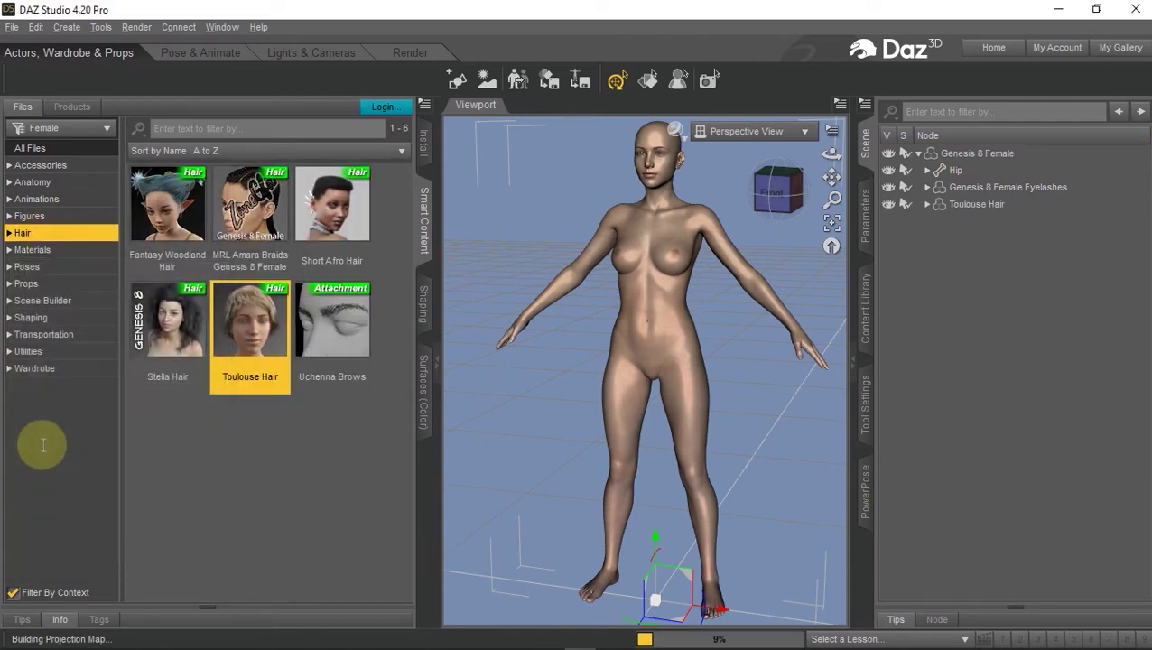
- Fit the PD Shoes from the wardrobe content to the Genesis 8 Female figure
click(36, 370)
scroll(271, 388, down, 10)
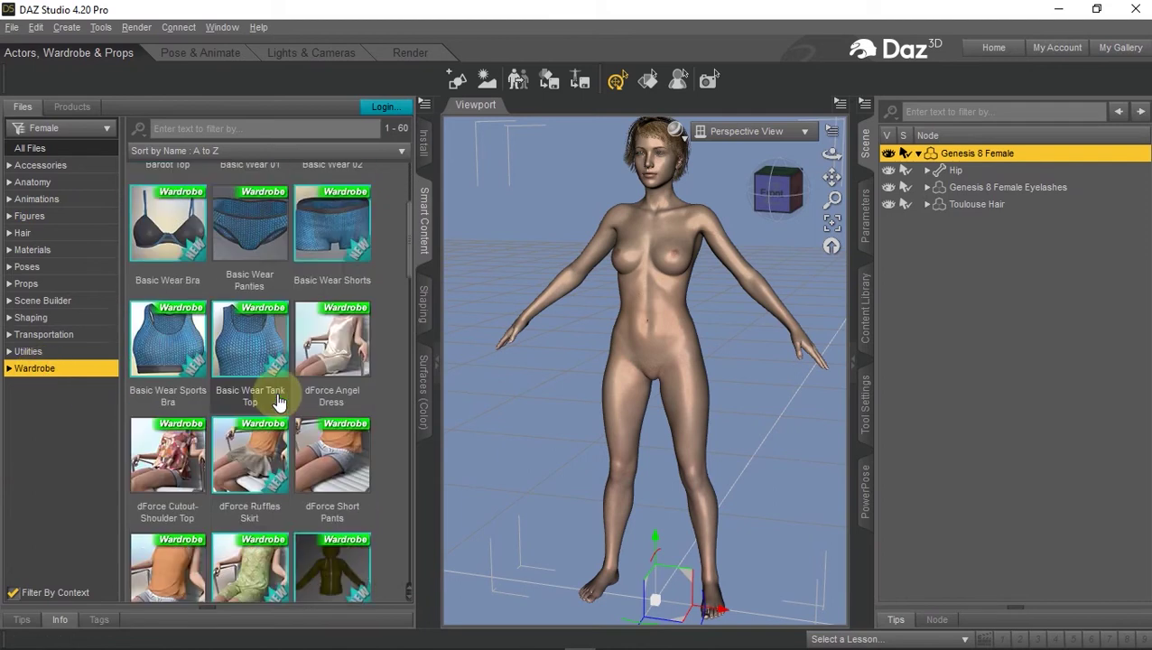
scroll(275, 401, down, 7)
double_click(255, 443)
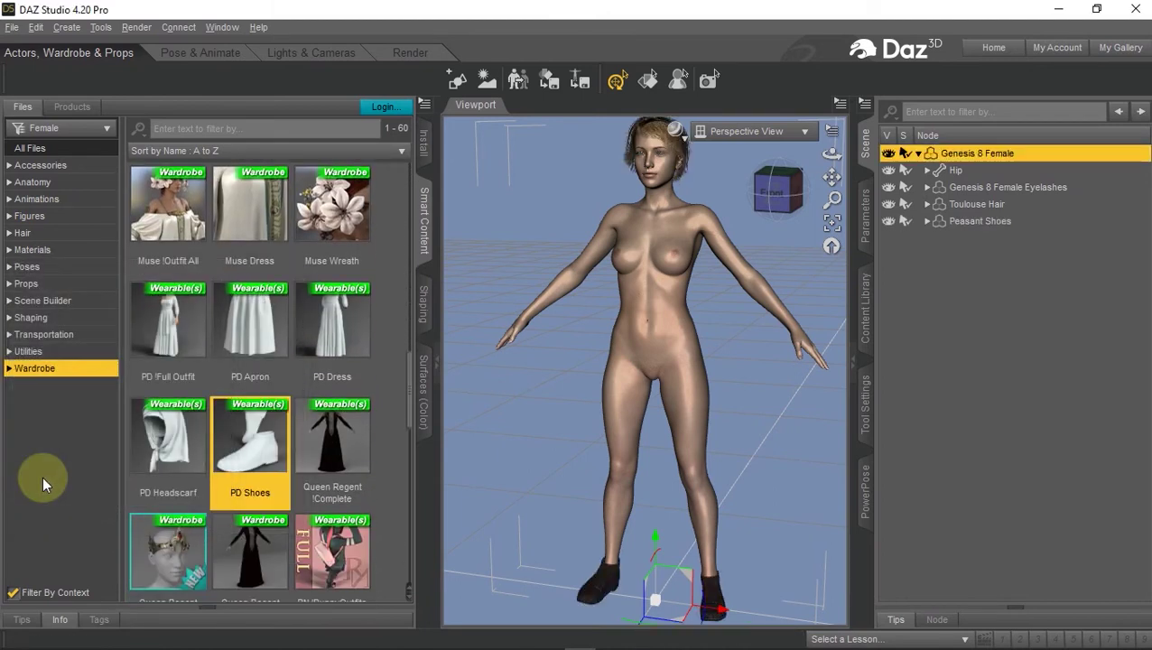
mouse_move(776, 191)
mouse_down()
mouse_move(812, 194)
mouse_move(775, 190)
mouse_up()
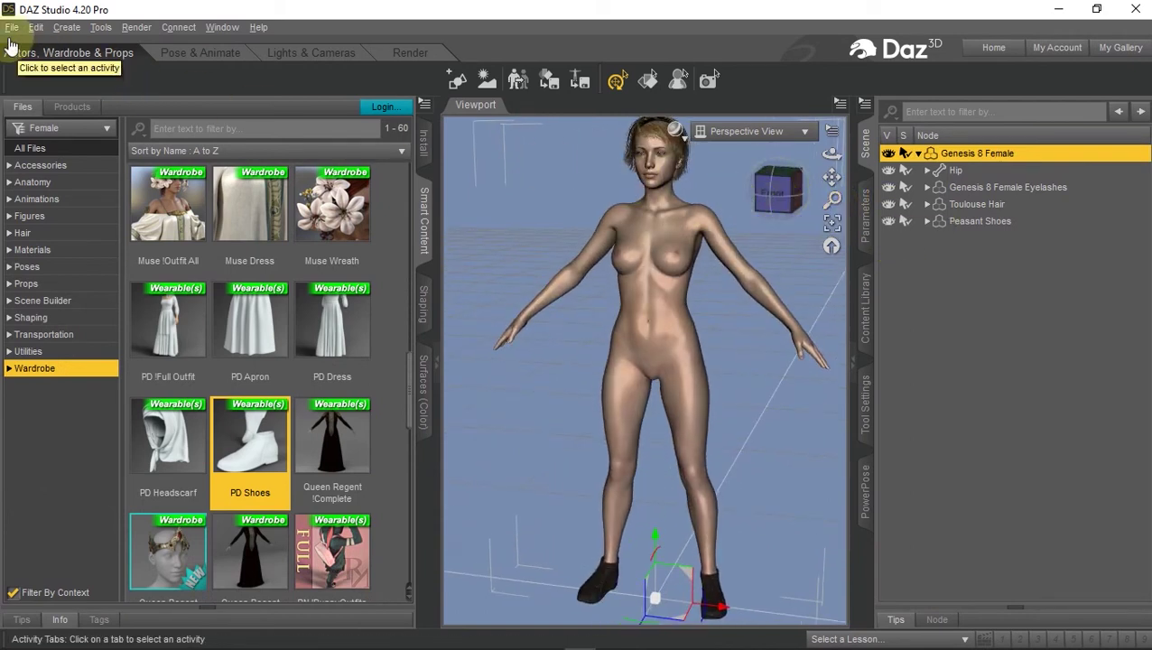
- Export the figure with hair and shoes as an FBX file named G8F G-less.fbx in the Tut folder
click(11, 27)
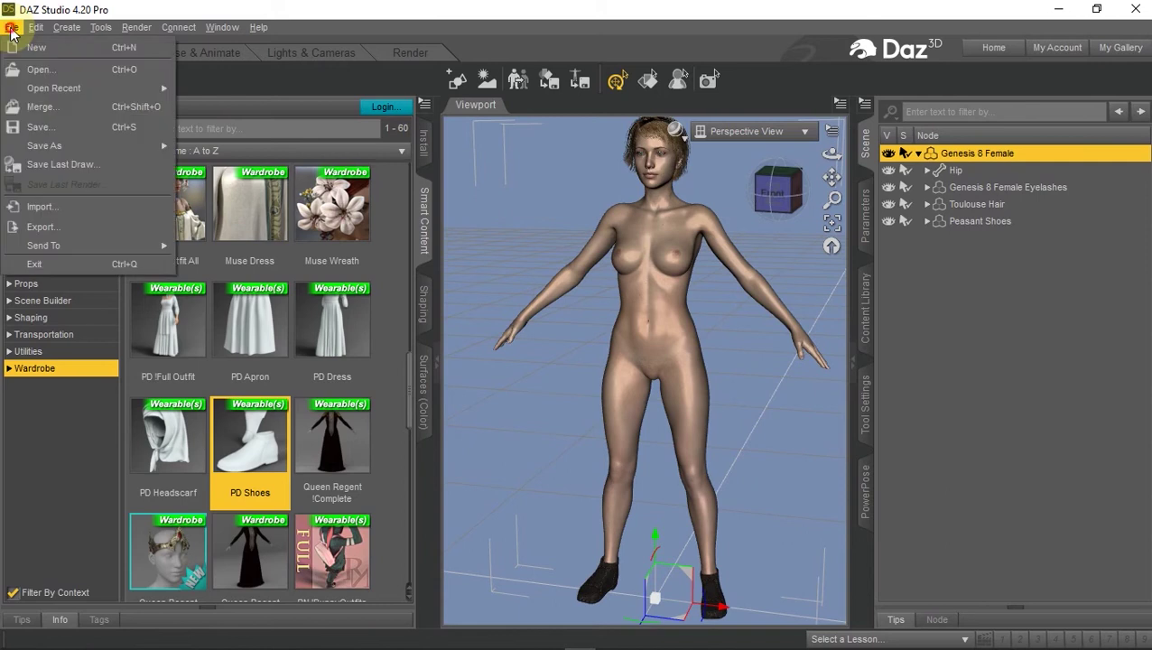
click(59, 226)
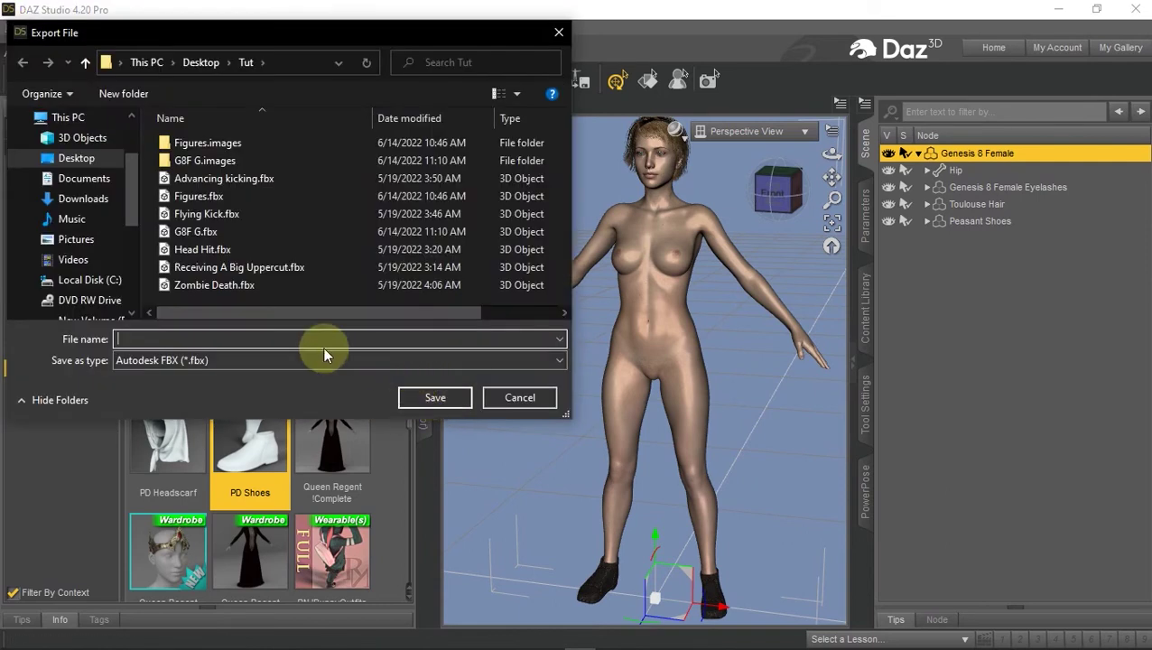
click(213, 232)
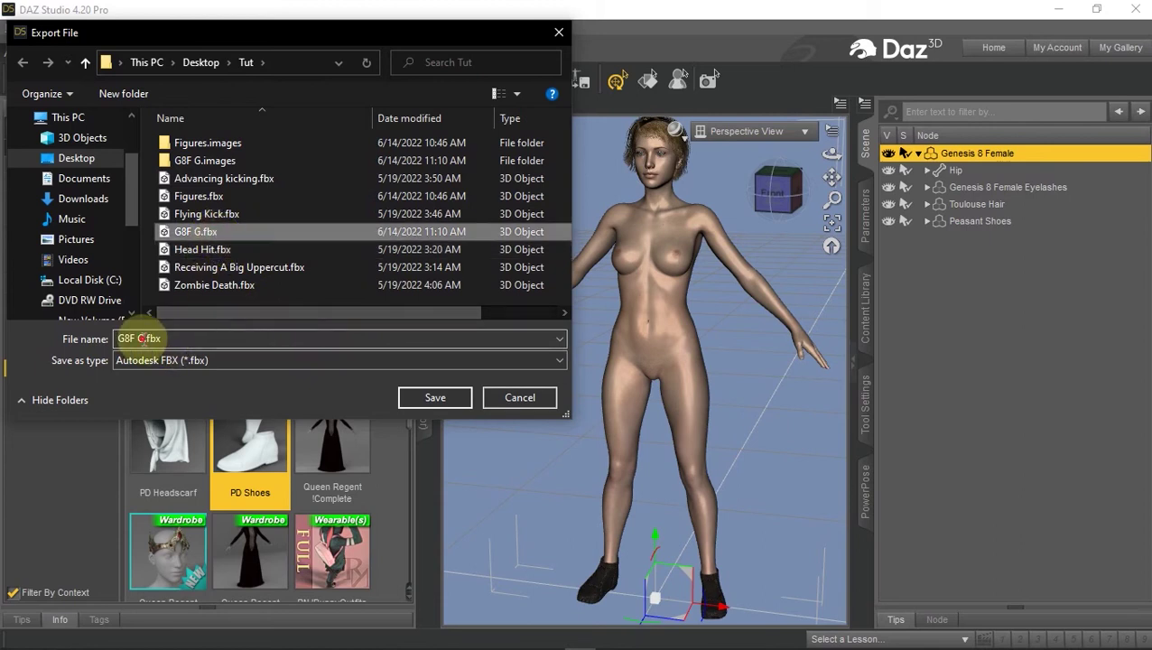
click(137, 339)
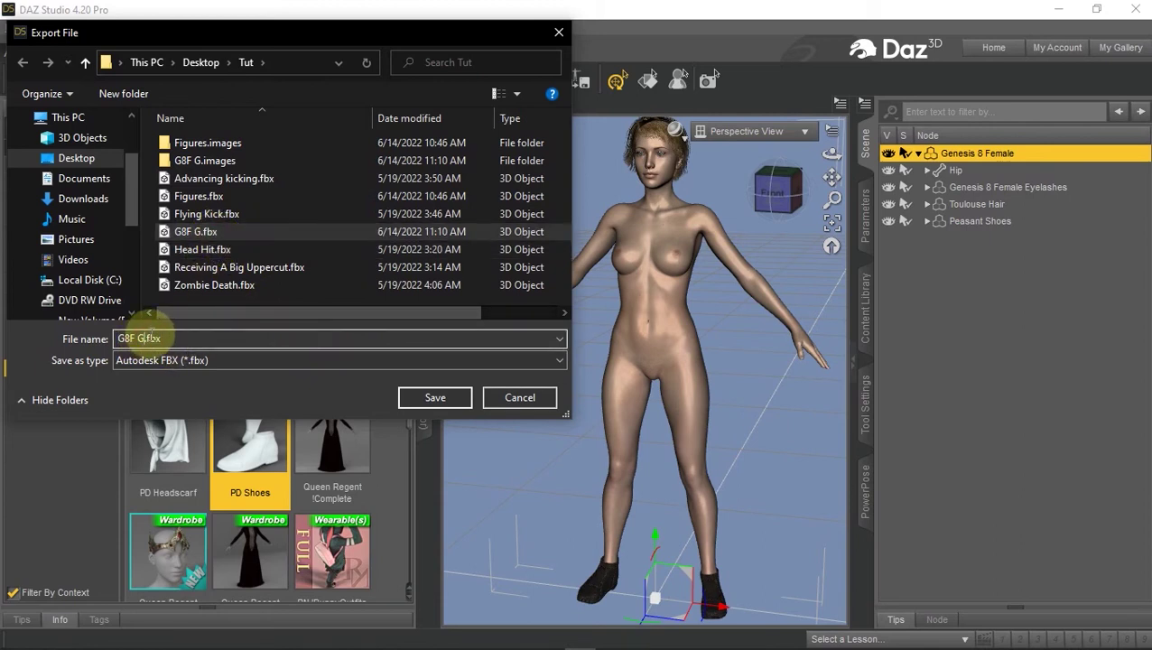
text(-less)
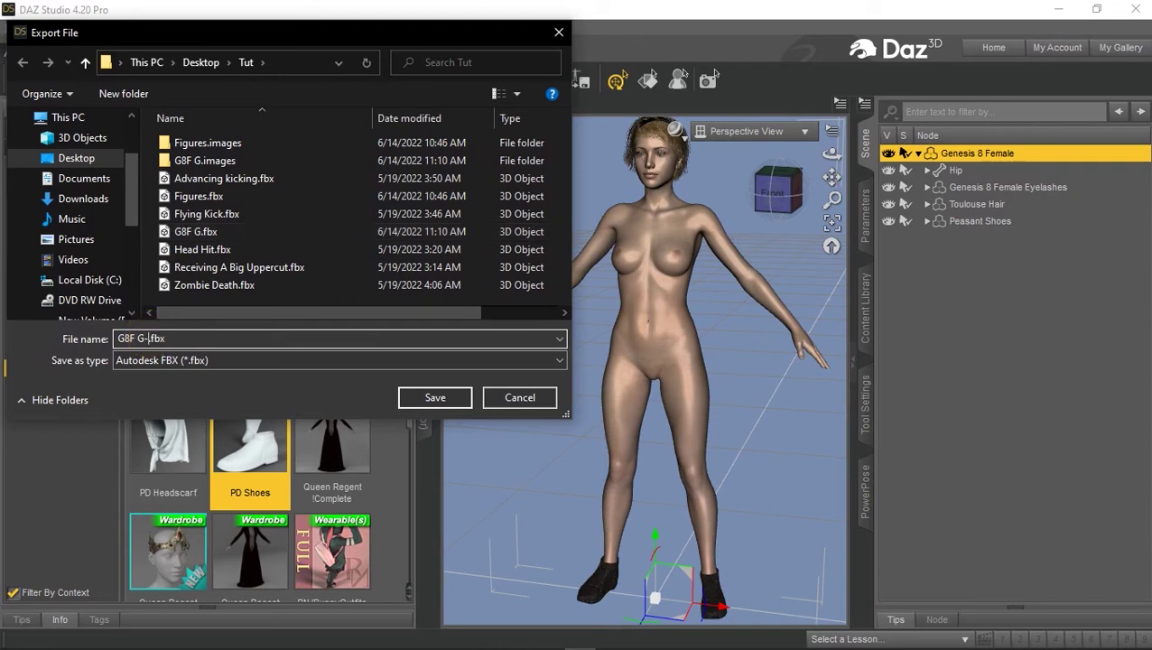
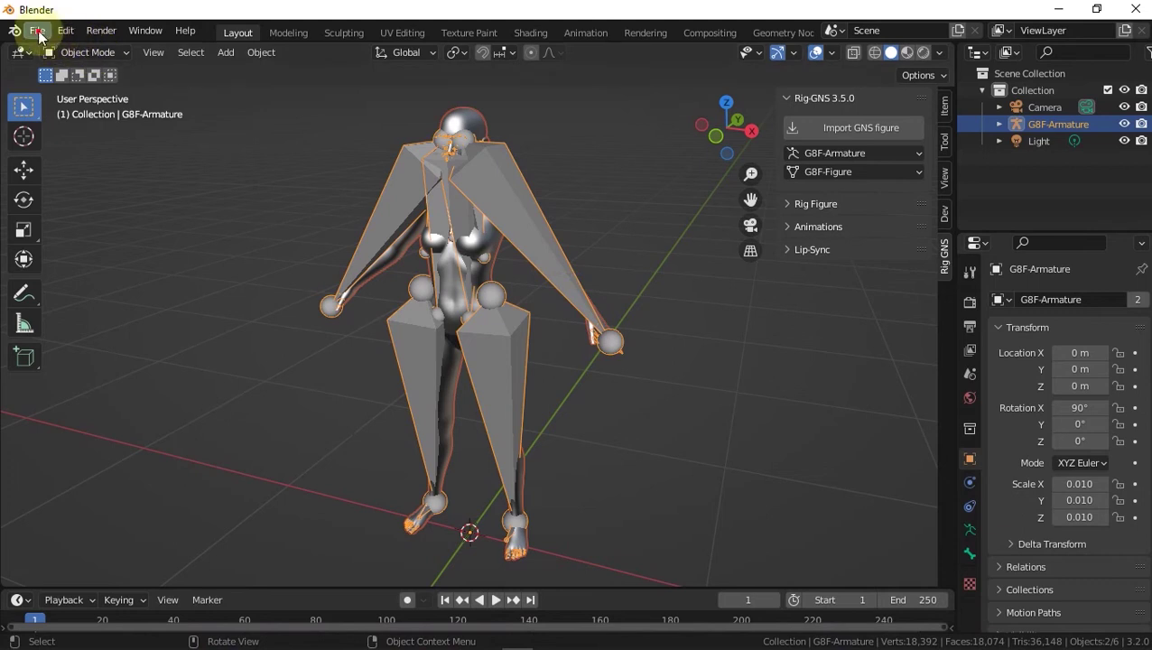
- In Blender, start a new file without saving the current scene and delete the default cube
mouse_move(181, 45)
click(227, 51)
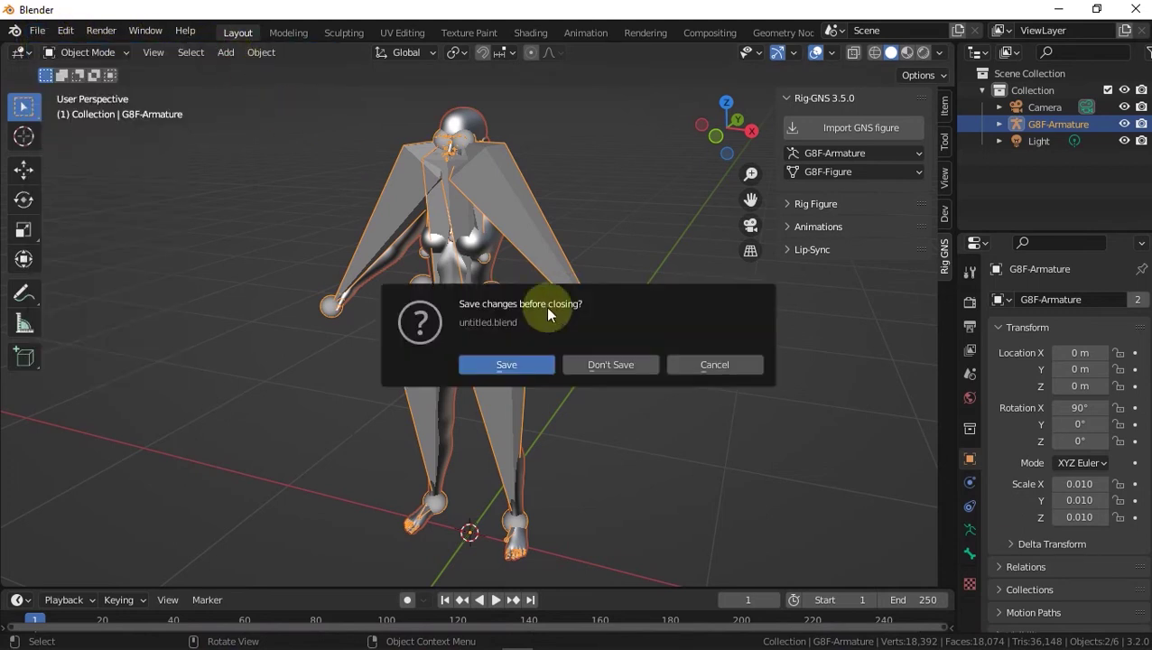
click(605, 365)
key(Delete)
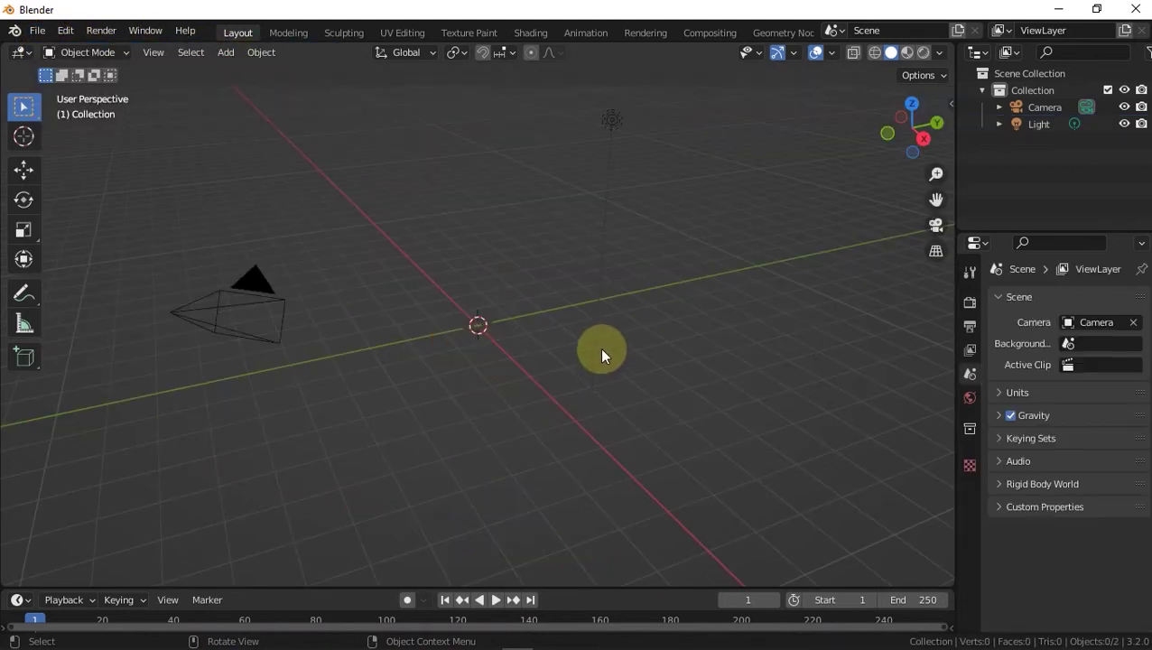
- Import G8F G.fbx from the Tut folder on the desktop as a GNS figure with the Rig-GNS add-on
key(n)
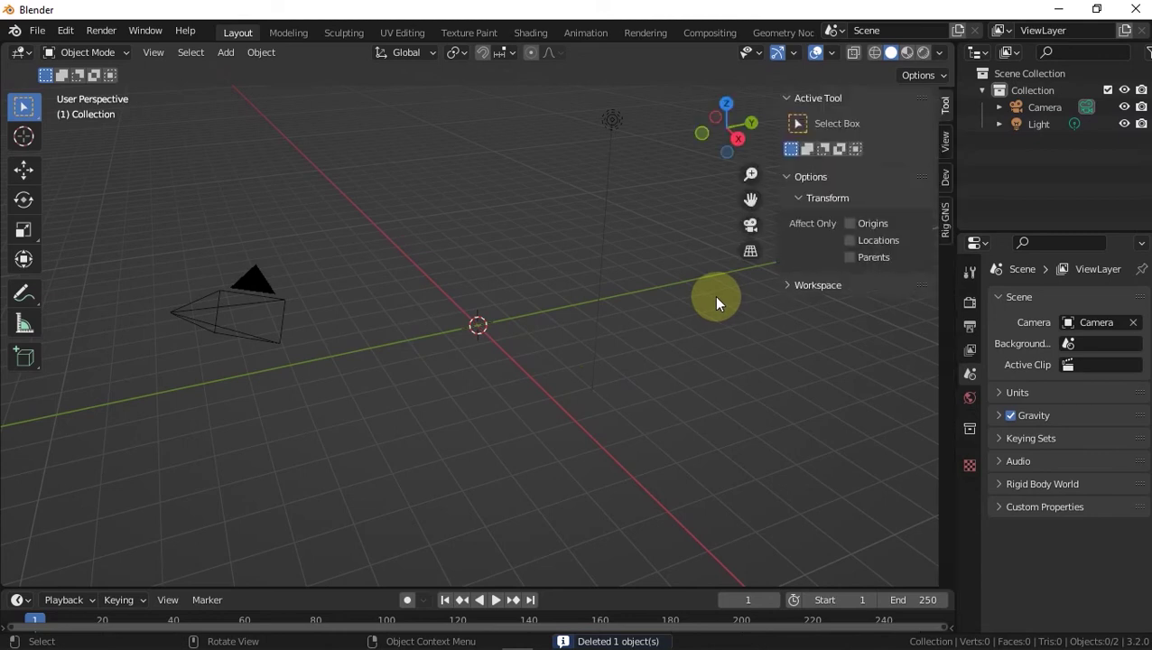
click(944, 226)
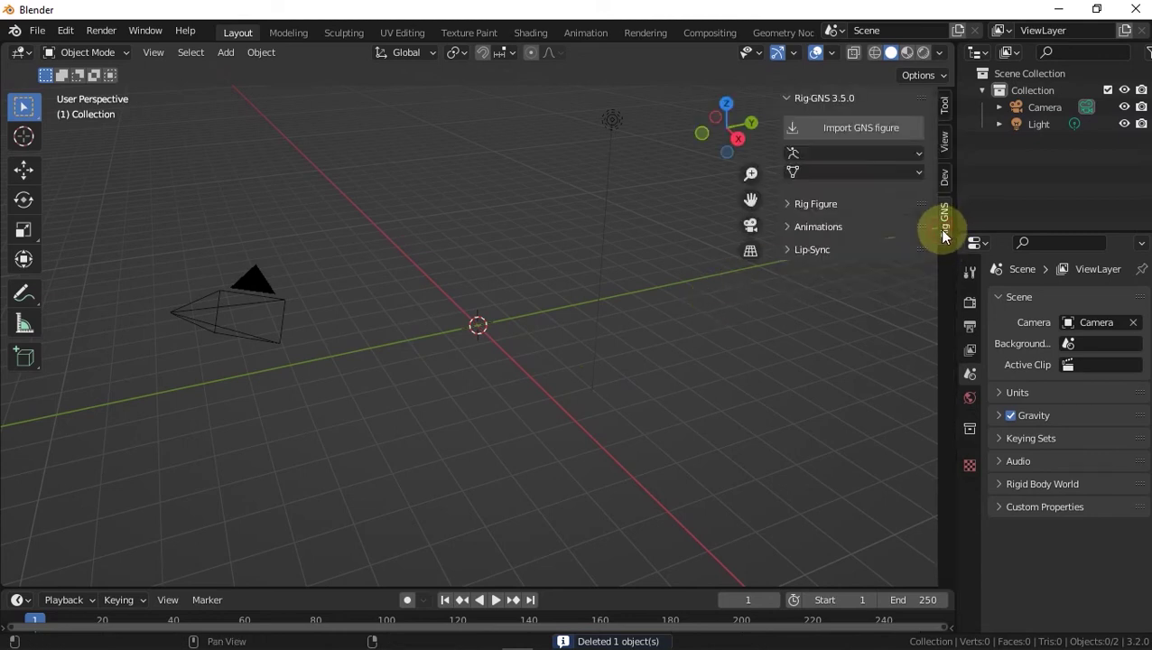
click(835, 129)
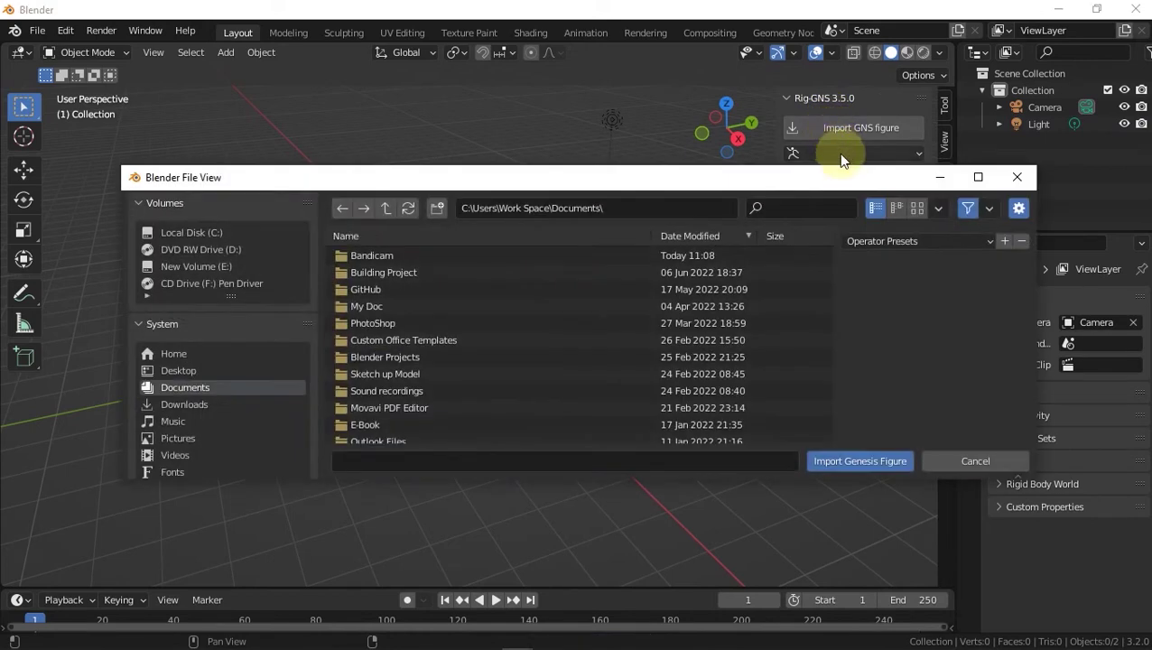
scroll(216, 367, down, 6)
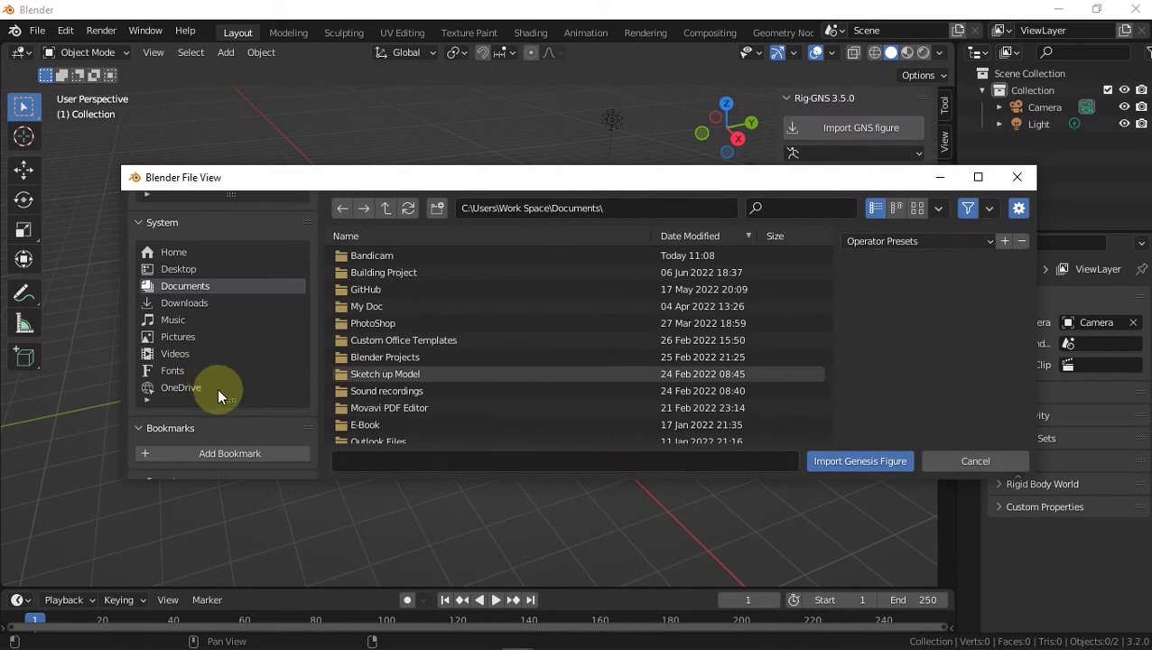
click(181, 412)
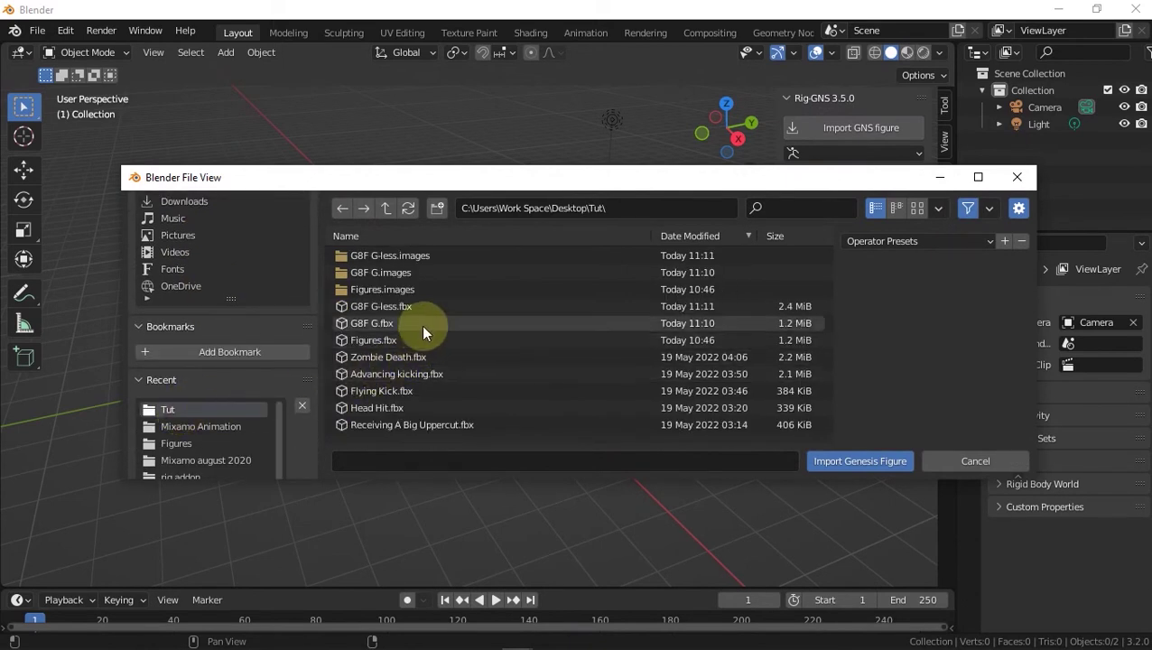
click(372, 323)
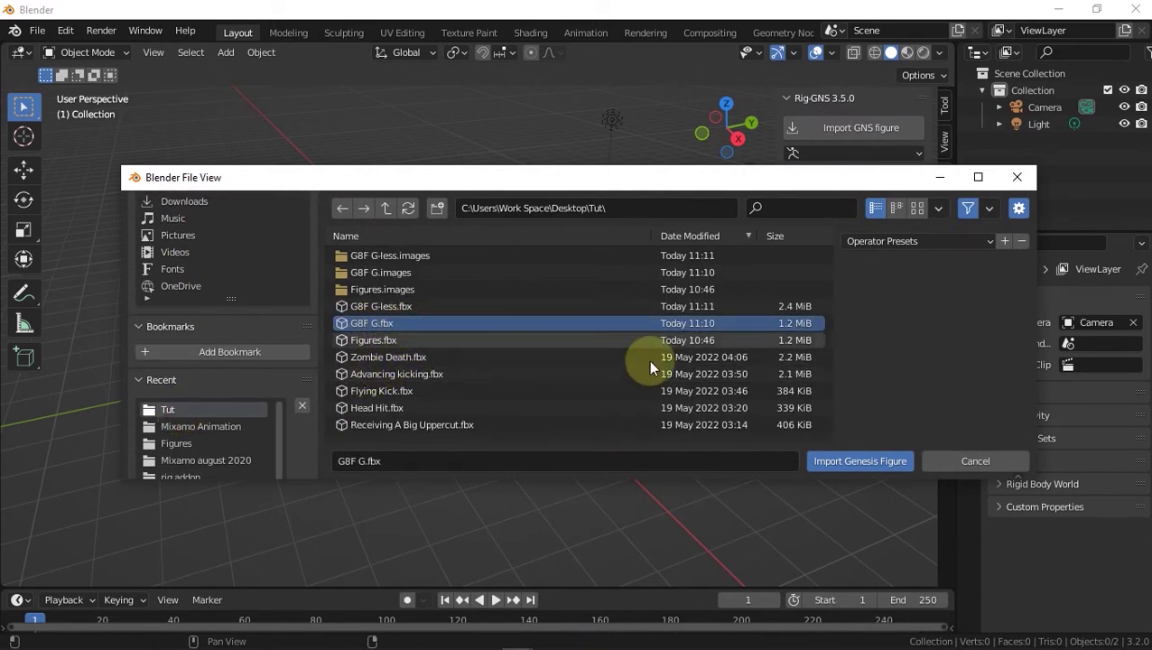
click(831, 462)
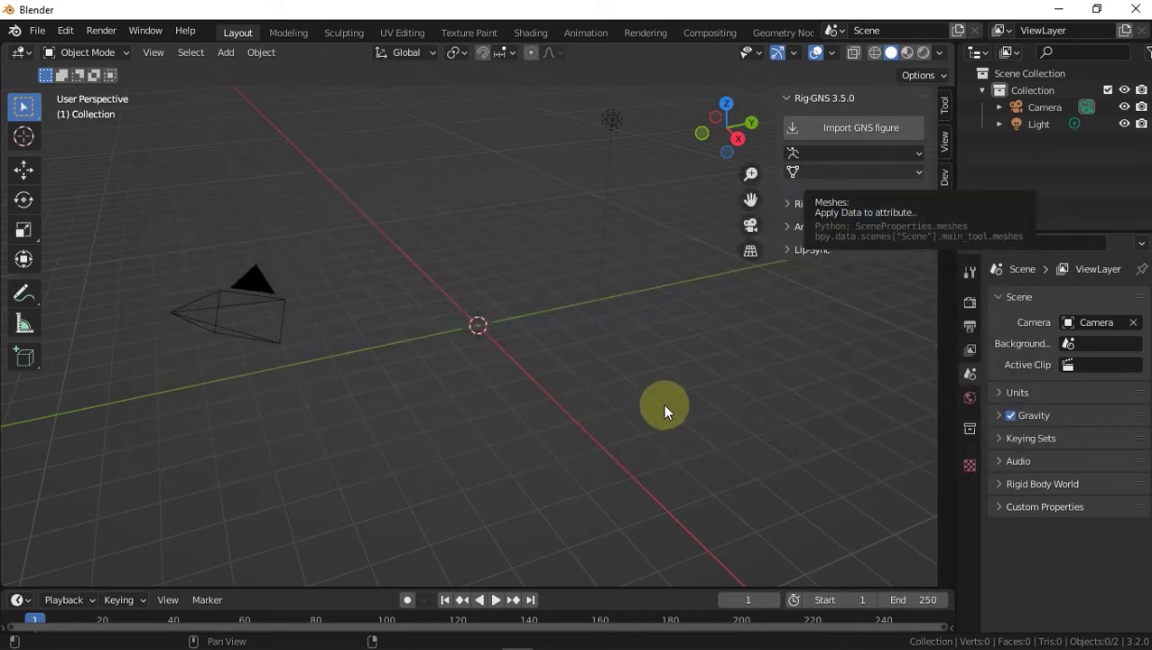
- Widen the outliner and properties area and delete the G8F-Armature object while keeping its child meshes
middle_drag(501, 300, 548, 254)
drag(955, 194, 889, 200)
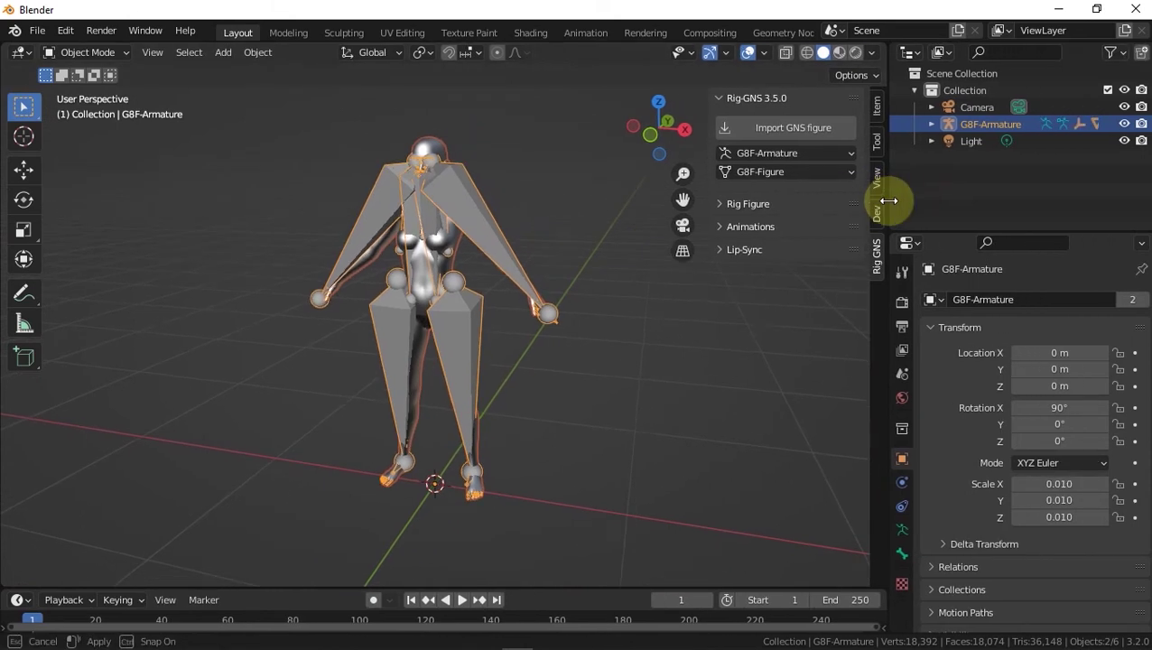
drag(889, 200, 890, 200)
click(992, 127)
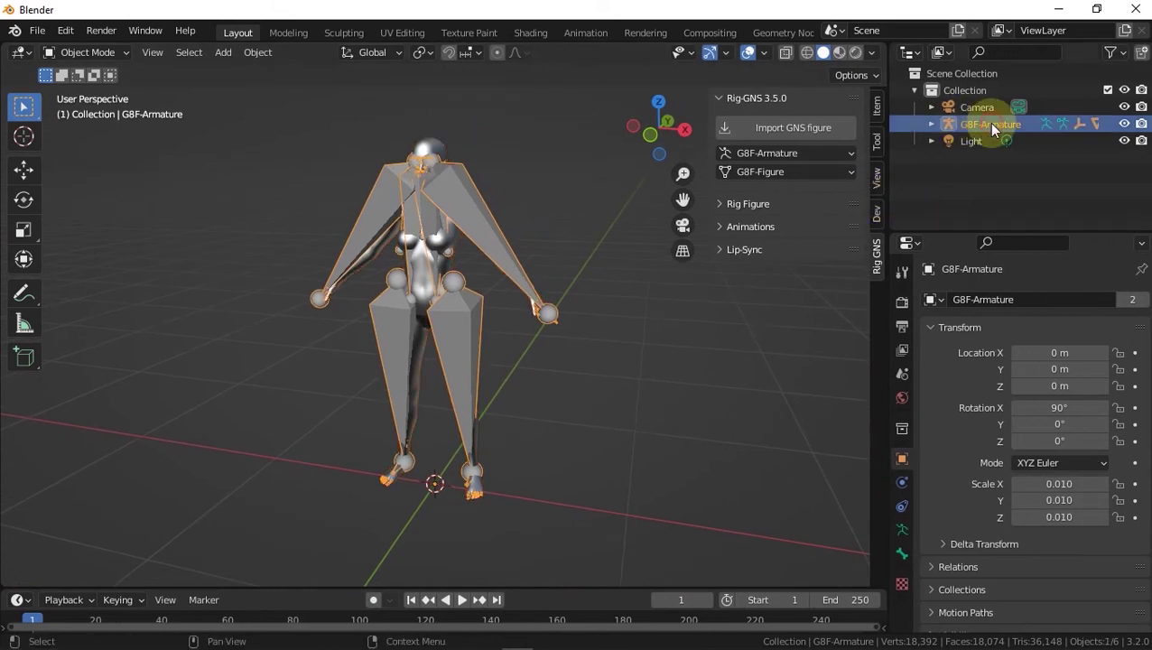
click(931, 124)
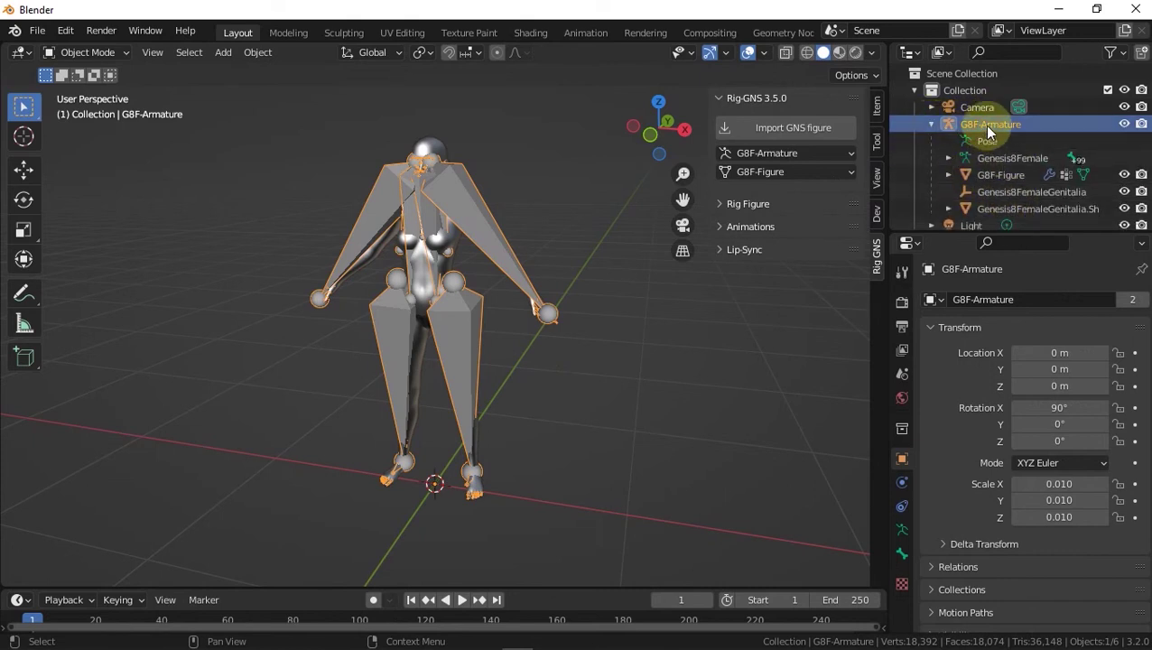
key(Delete)
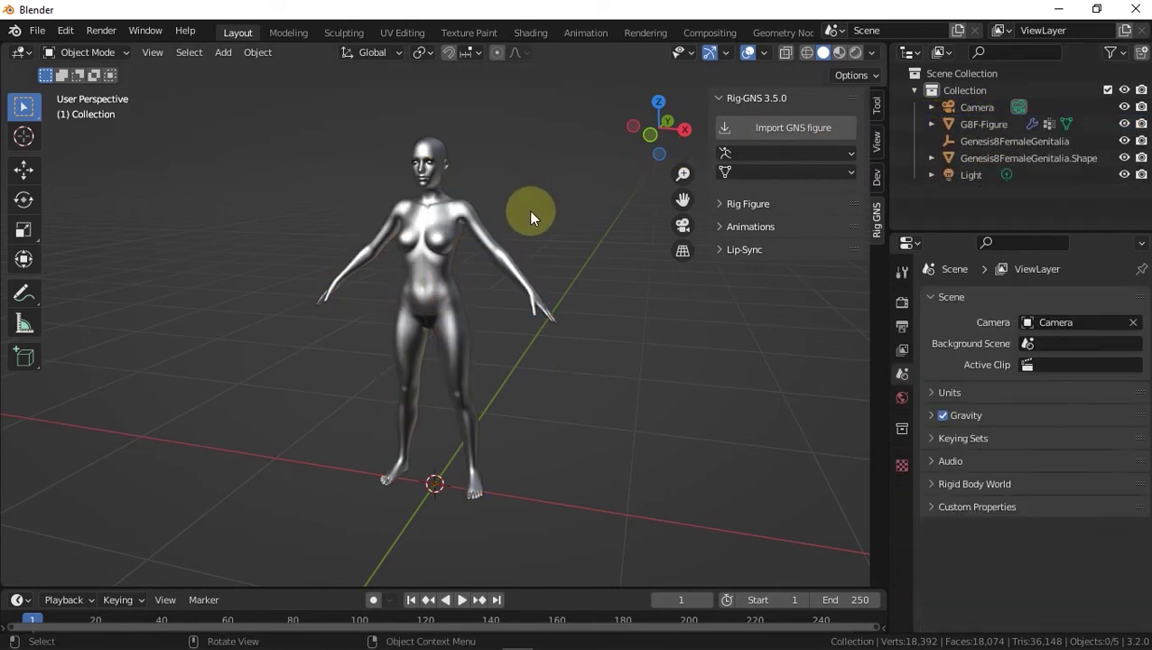
- Delete the Genesis8FemaleGenitalia.Shape mesh and the Genesis8FemaleGenitalia empty from the scene
click(988, 161)
scroll(445, 350, up, 6)
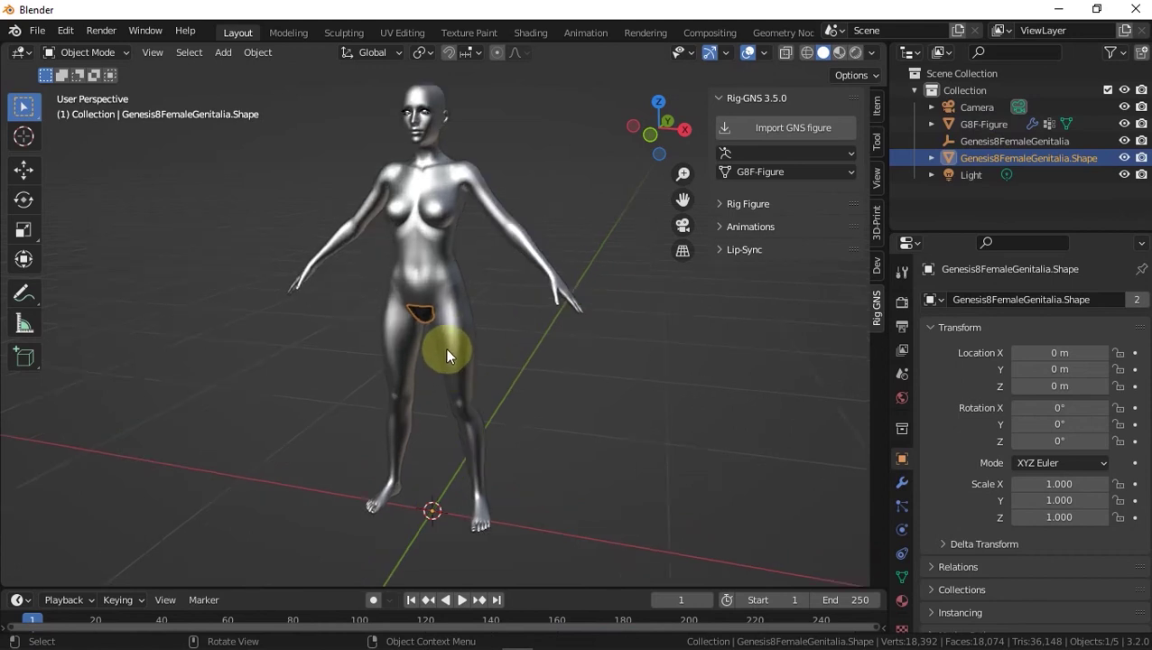
middle_drag(433, 315, 451, 310)
key(Delete)
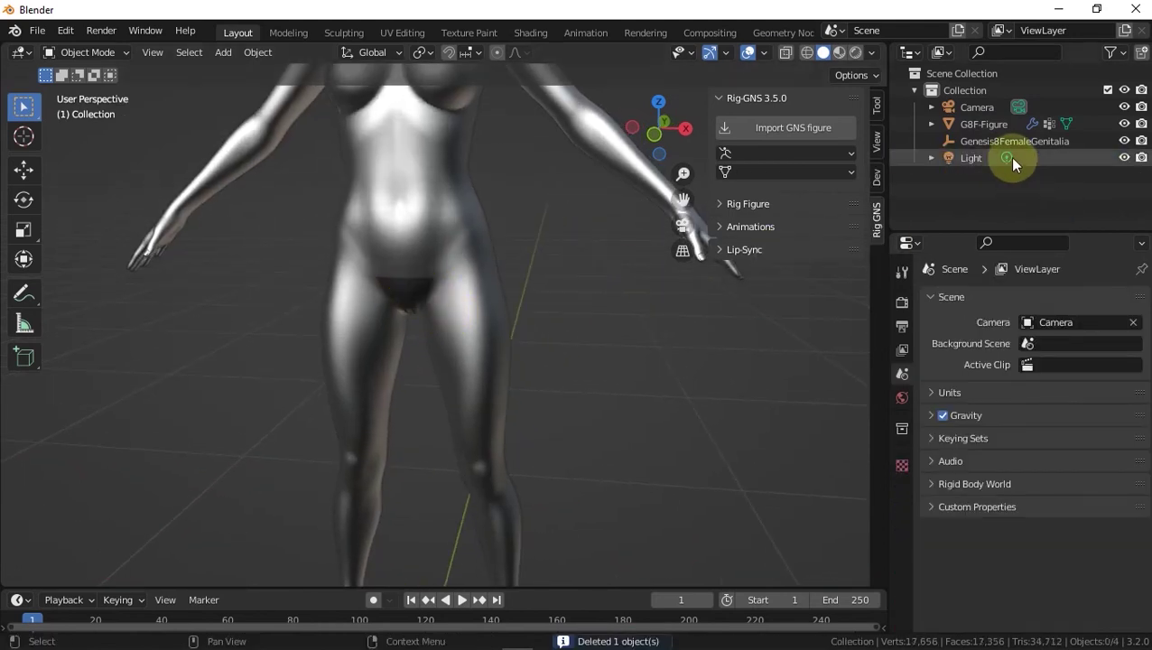
click(982, 143)
key(Delete)
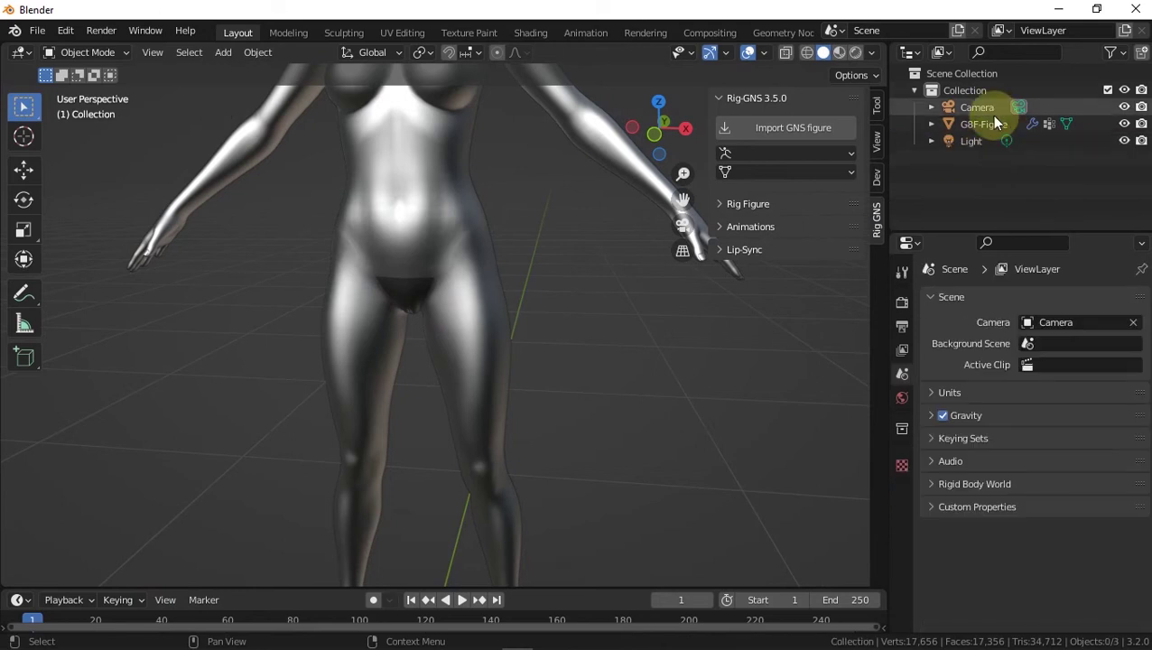
- Import G8F G-less.fbx from the Tut folder as a second GNS figure alongside the remaining G8F-Figure mesh
scroll(583, 382, up, 5)
scroll(578, 380, down, 8)
scroll(400, 360, up, 4)
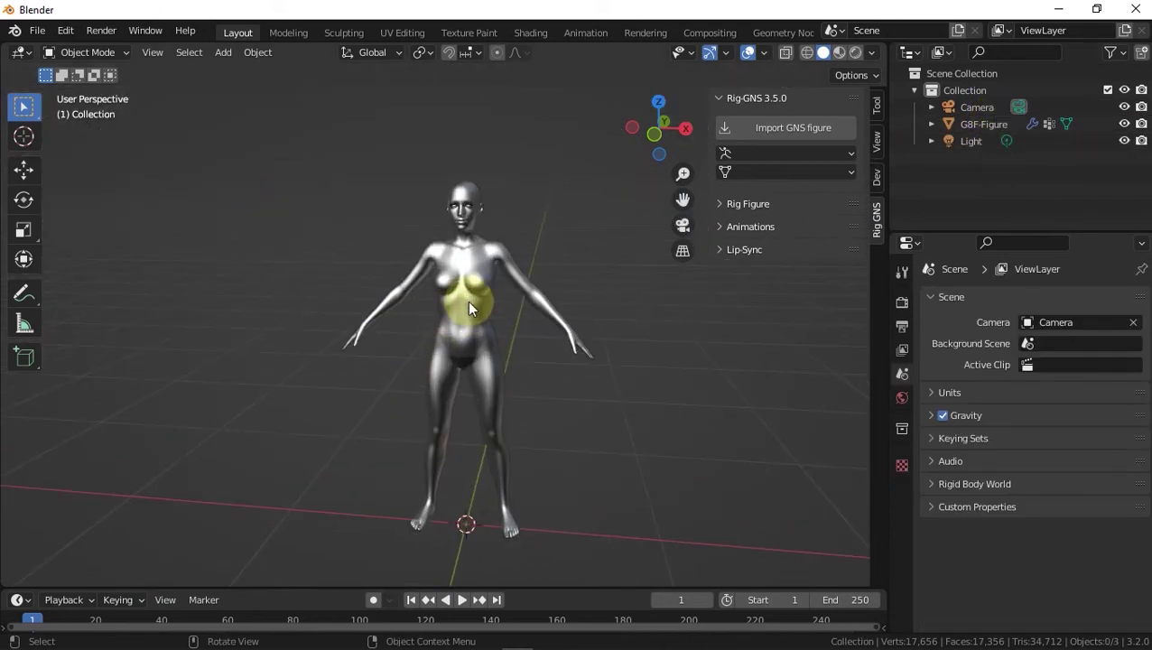
click(446, 288)
click(774, 128)
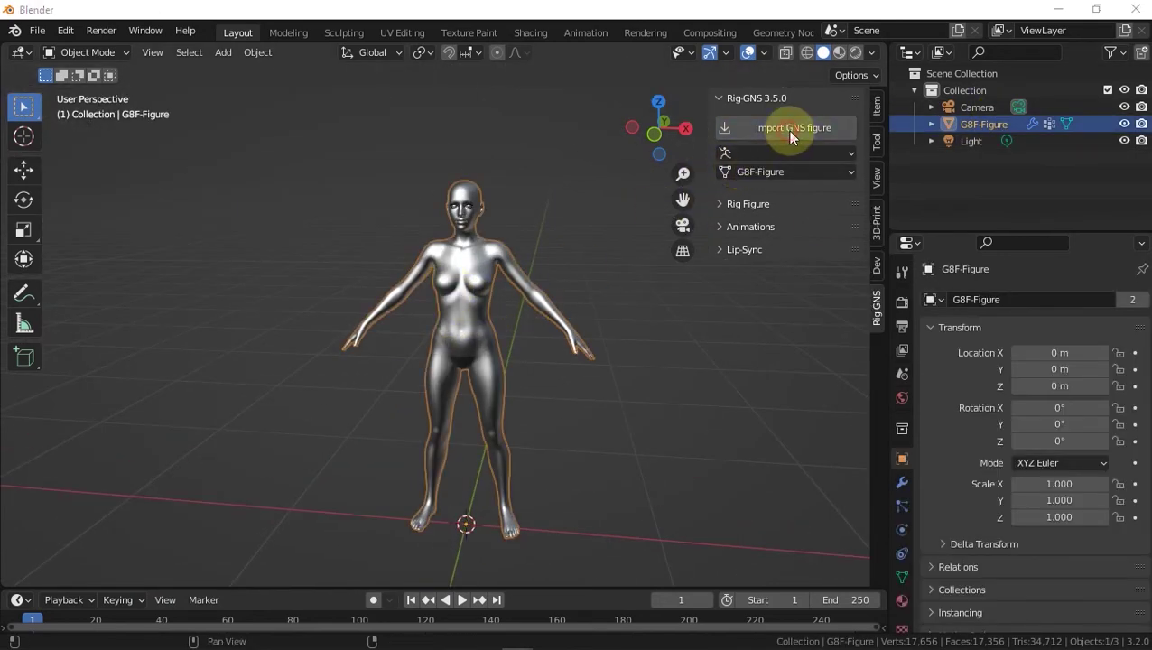
click(413, 306)
click(866, 459)
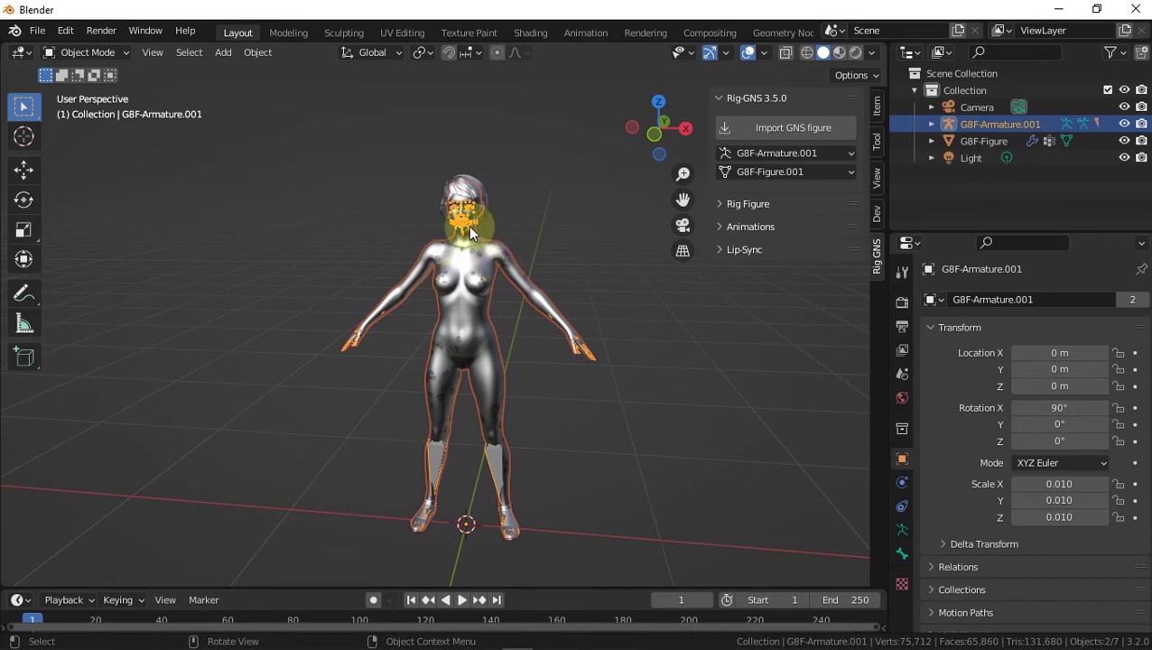
- Add a metarig for the newly imported figure and match it to the figure's armature with Rig-GNS
click(777, 202)
click(761, 250)
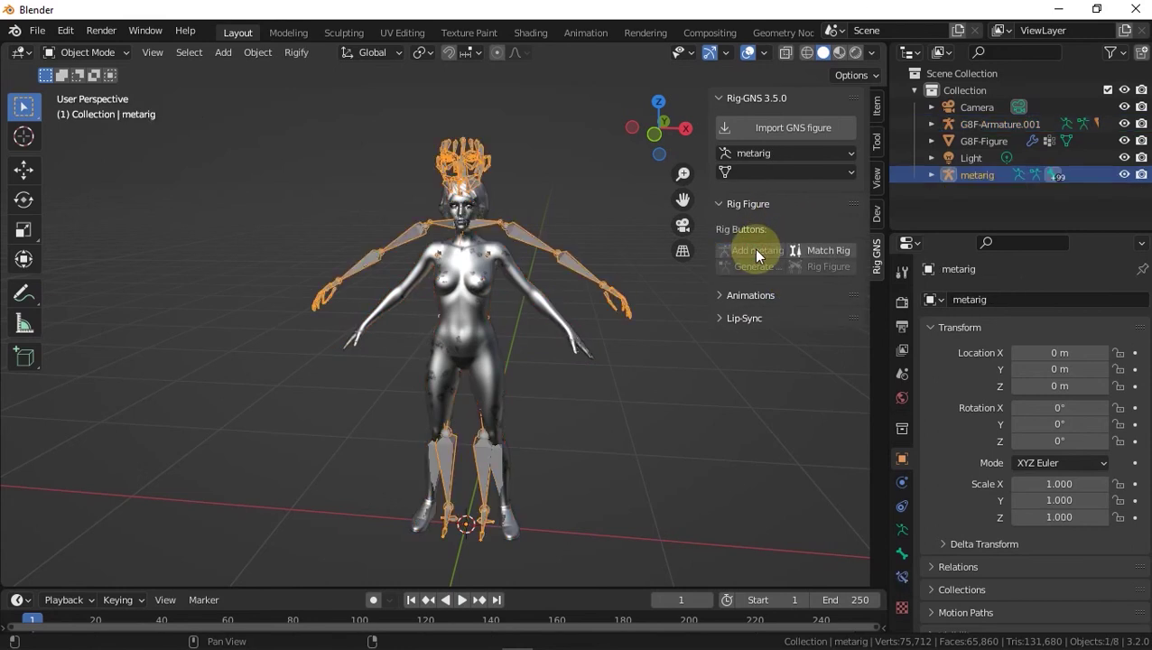
click(818, 252)
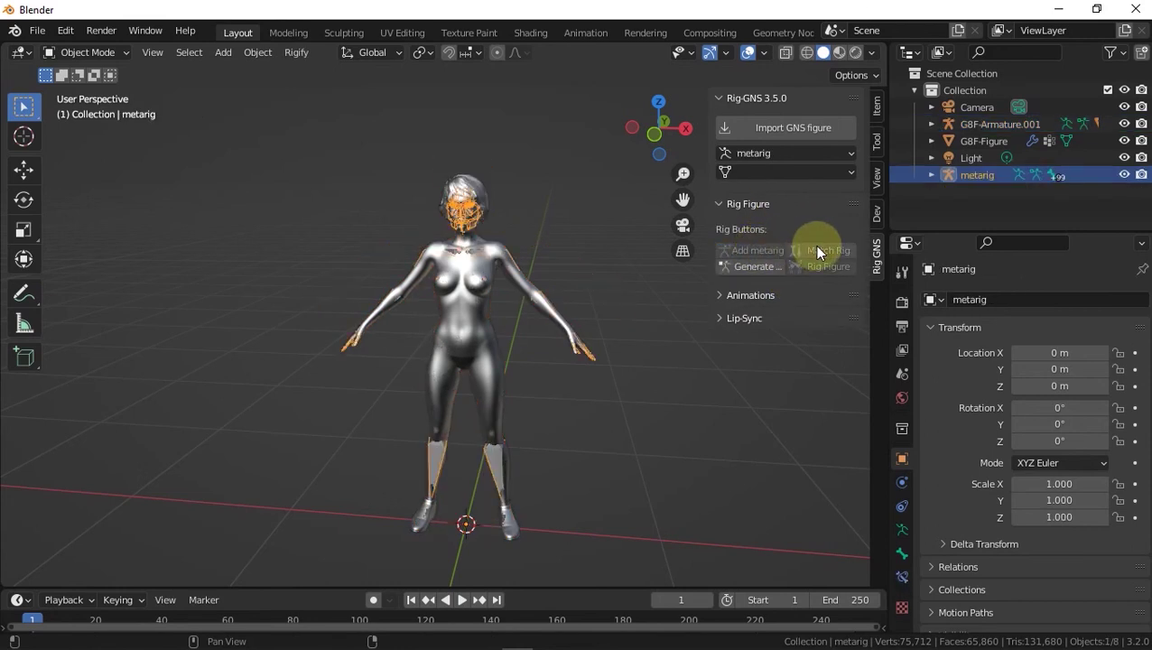
- Scale the newly imported body mesh G8F-Figure.001 down to about 0.084 of its size
click(466, 315)
key(g)
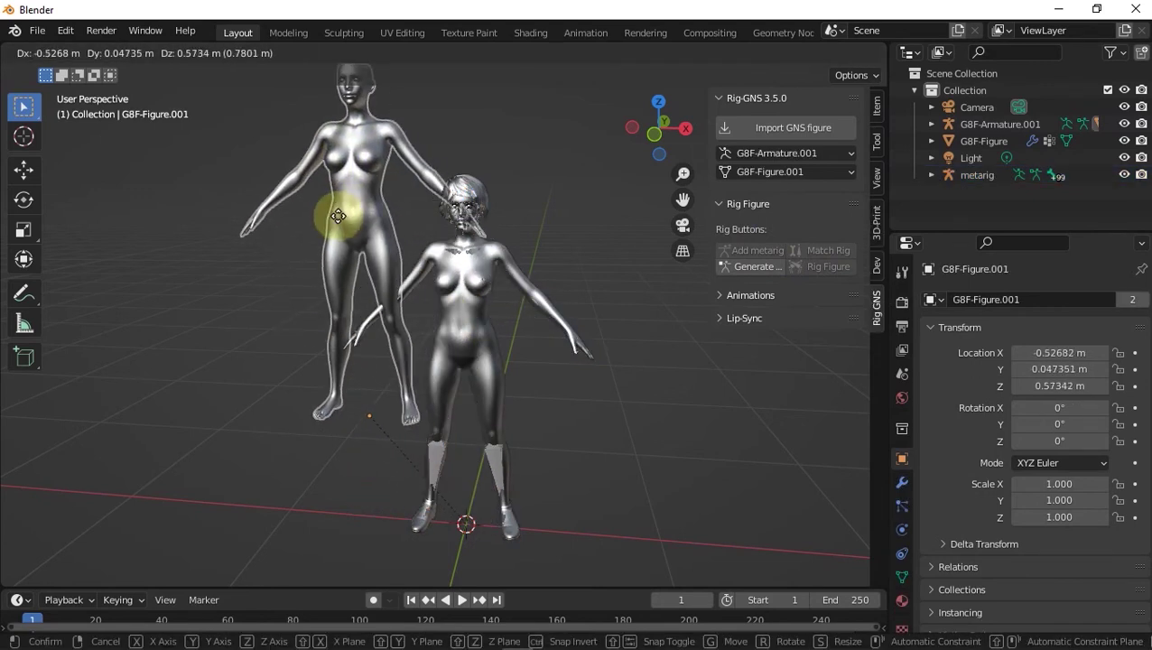
right_click(326, 207)
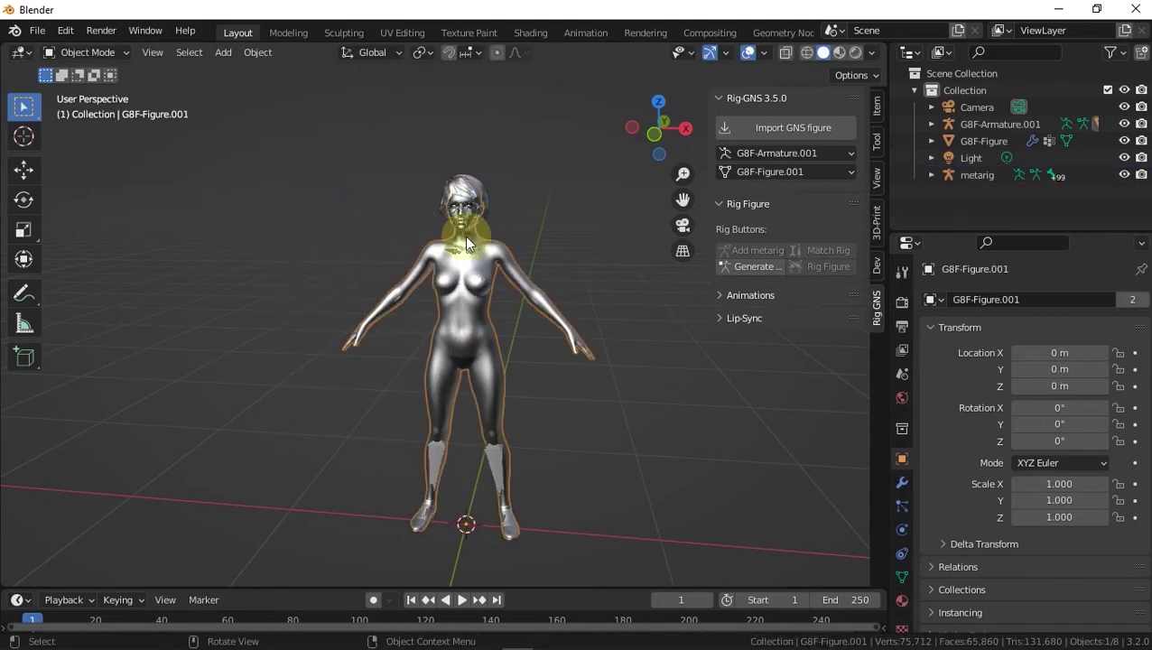
key(s)
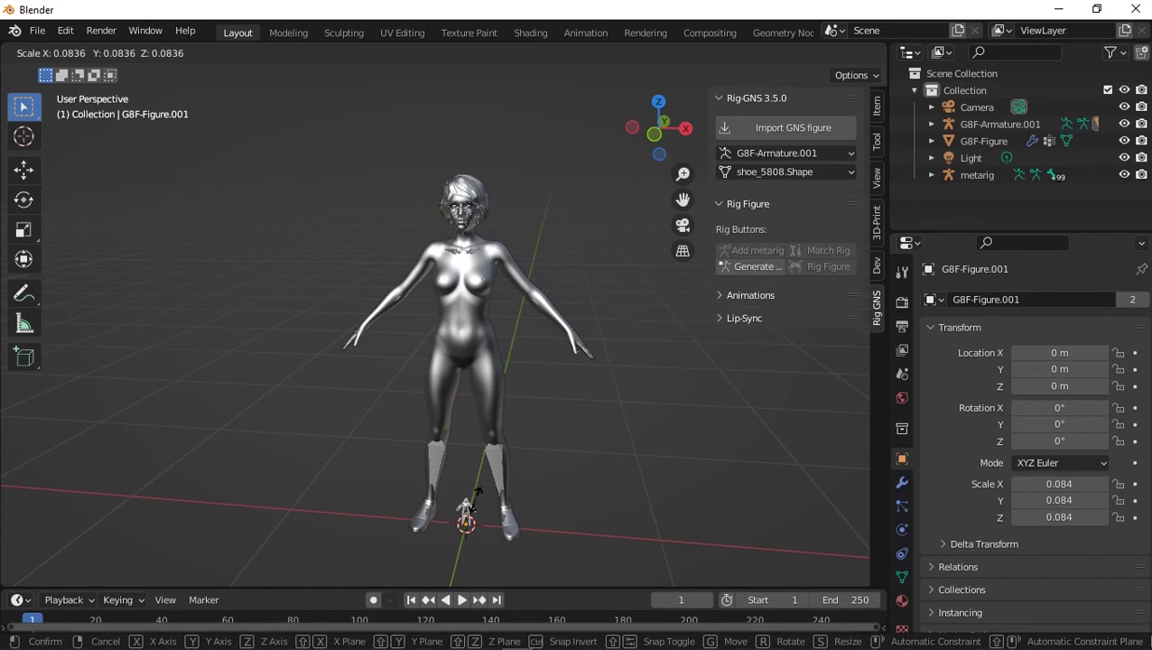
click(465, 511)
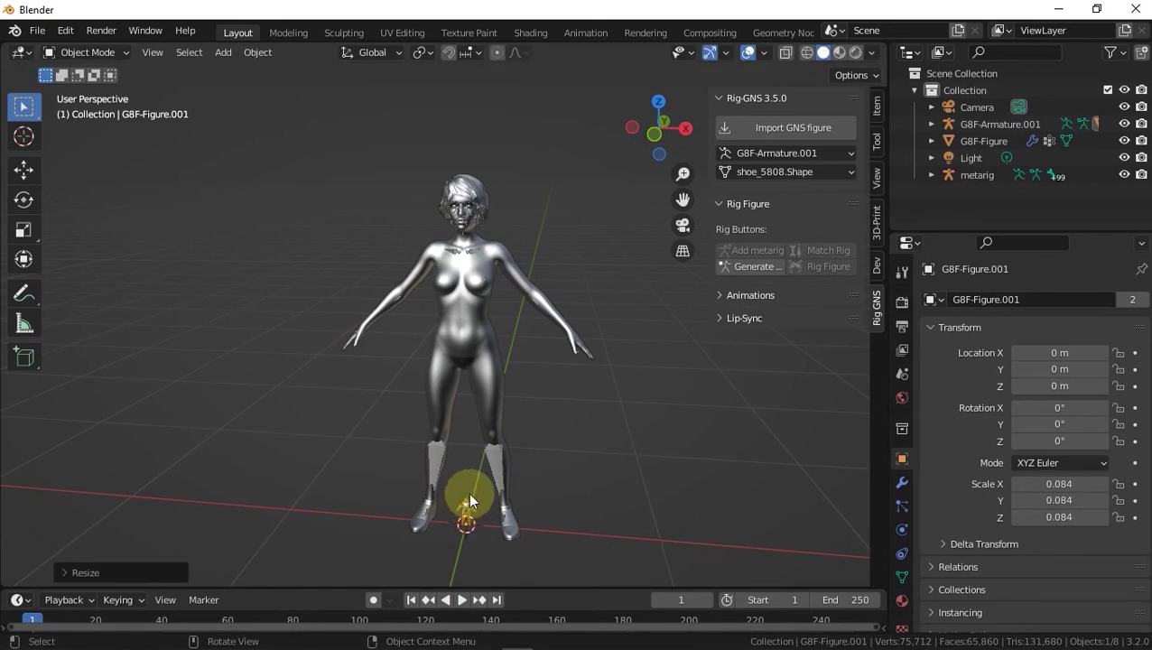
- Join the full-size G8F-Figure mesh into the miniature G8F-Figure.001, keeping the miniature as the active object
click(492, 396)
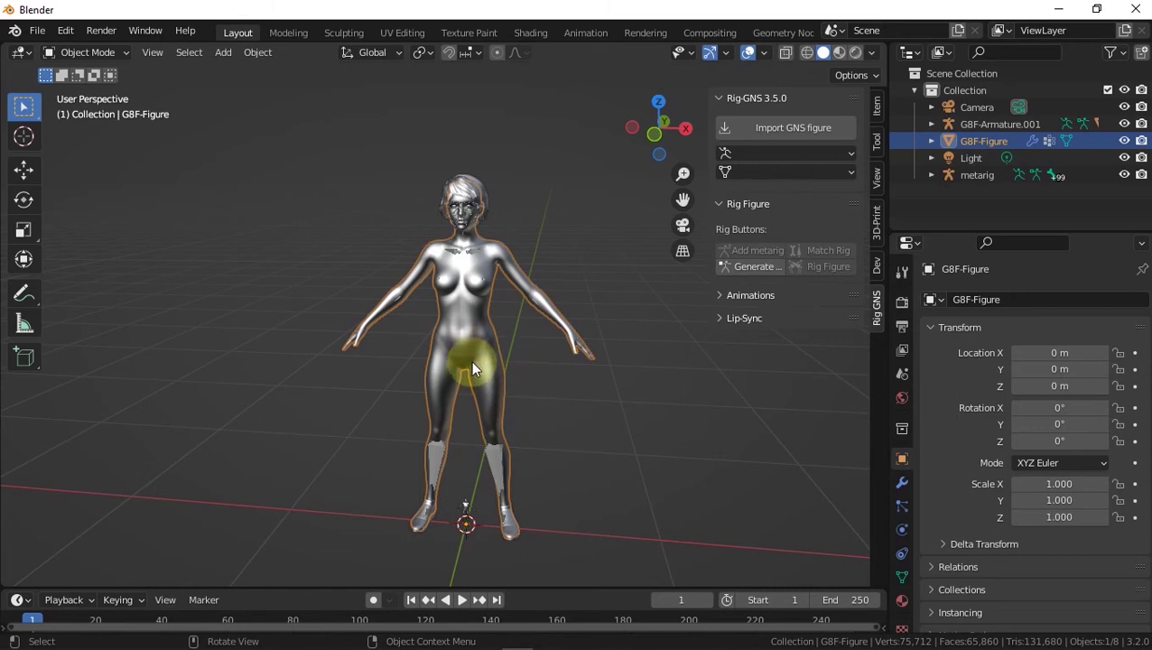
shift+click(460, 502)
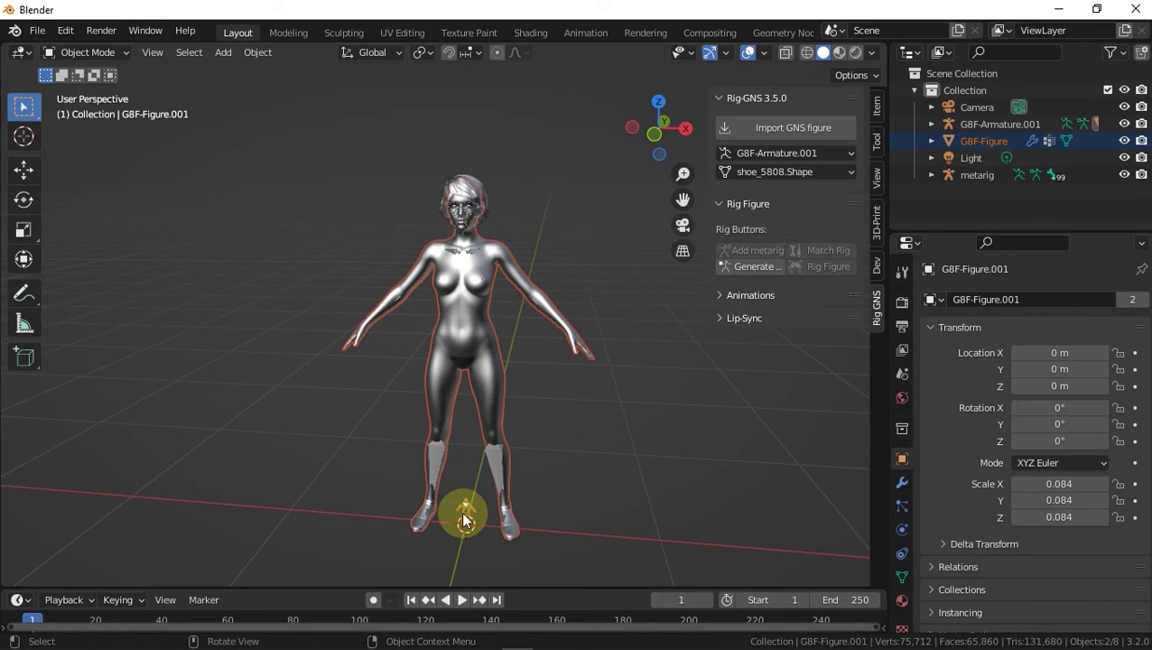
key(ctrl+j)
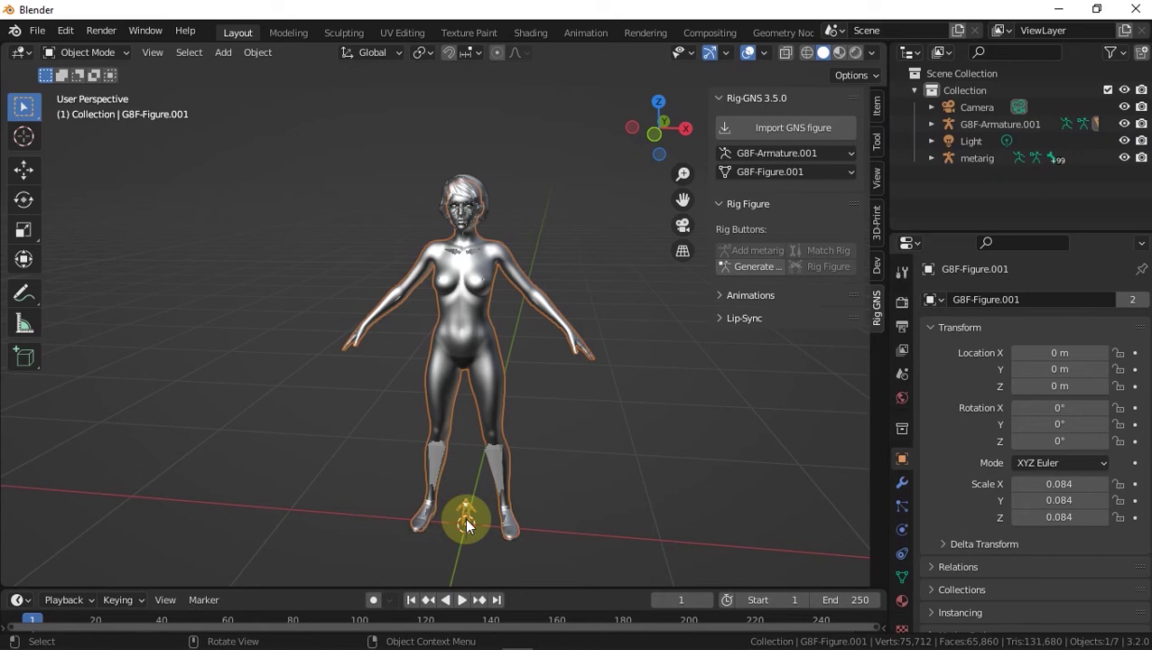
- In Edit Mode with wireframe shading, delete all vertices of the miniature body from G8F-Figure.001 and return to Object Mode
scroll(466, 524, up, 2)
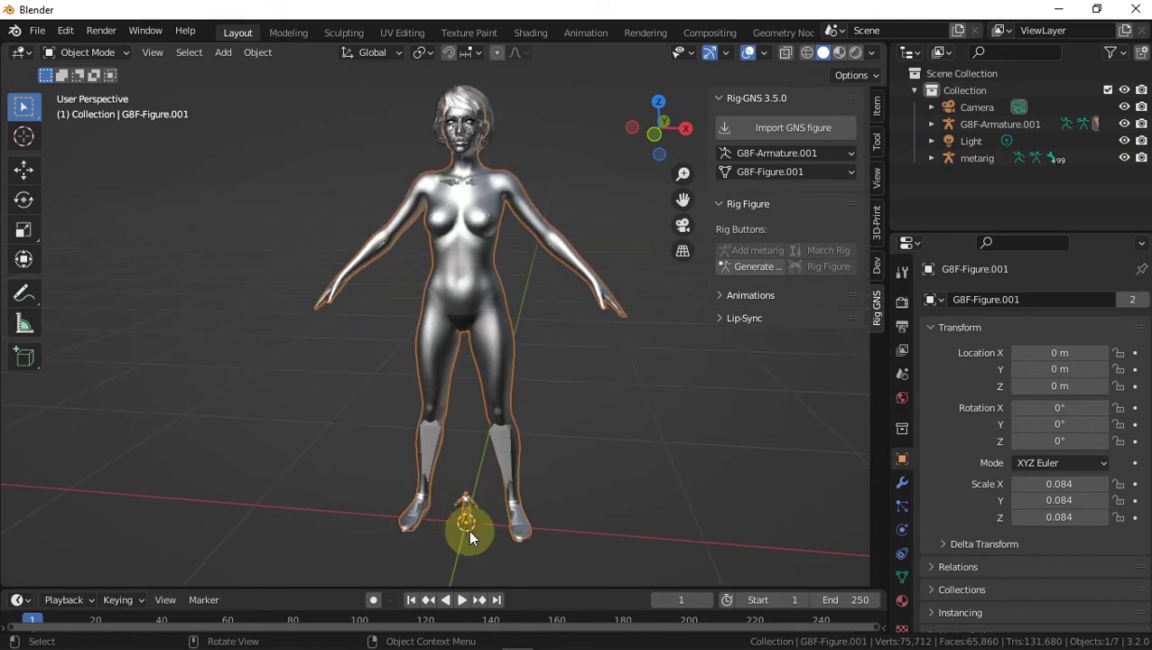
scroll(467, 514, up, 8)
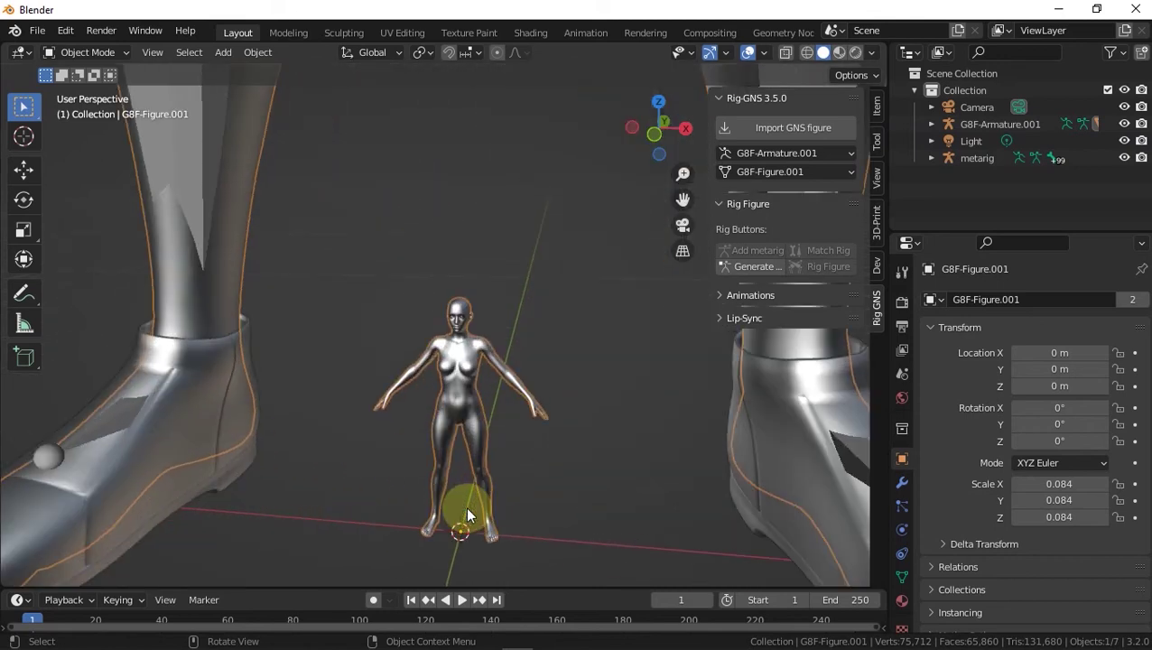
key(ctrl+Tab)
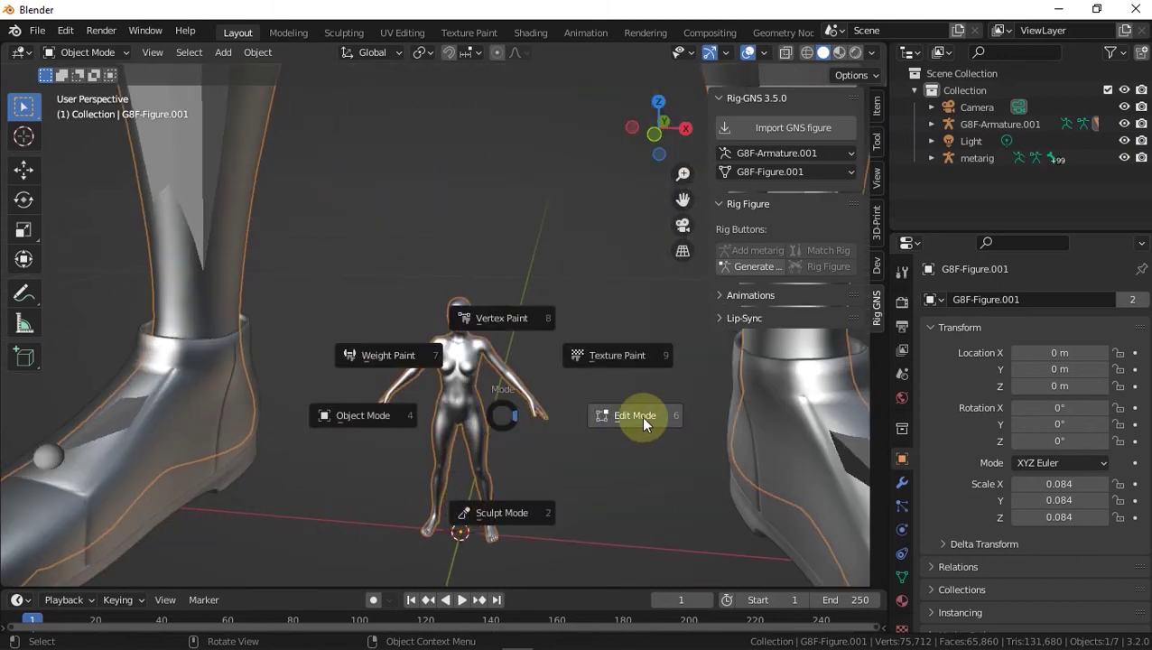
click(647, 416)
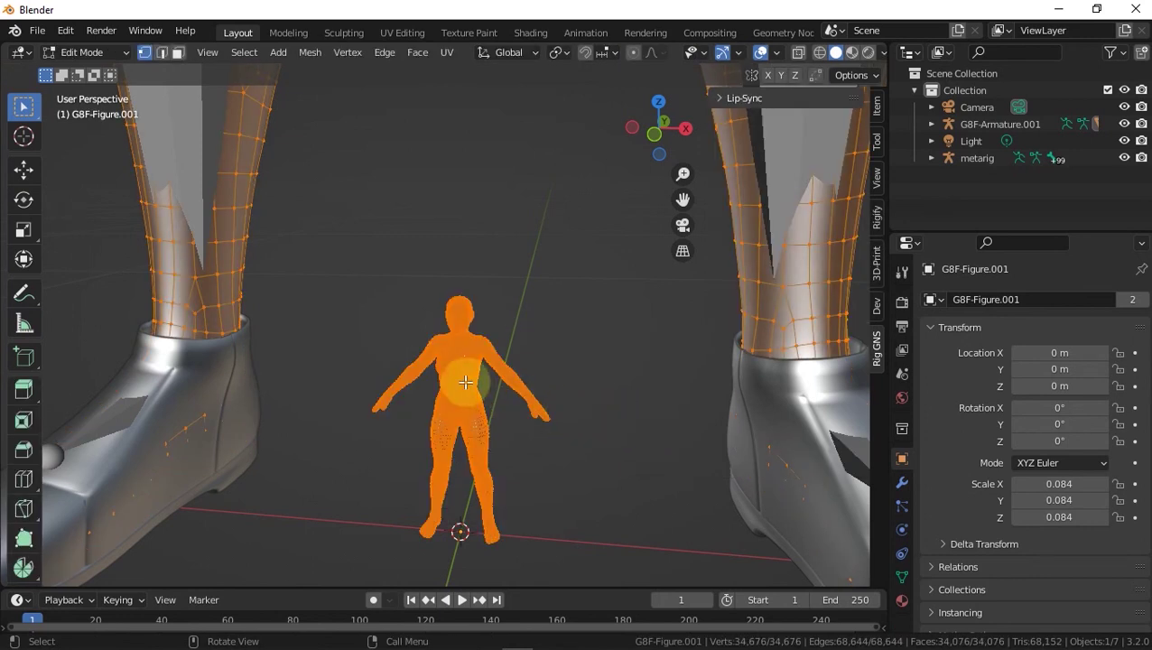
key(shift+z)
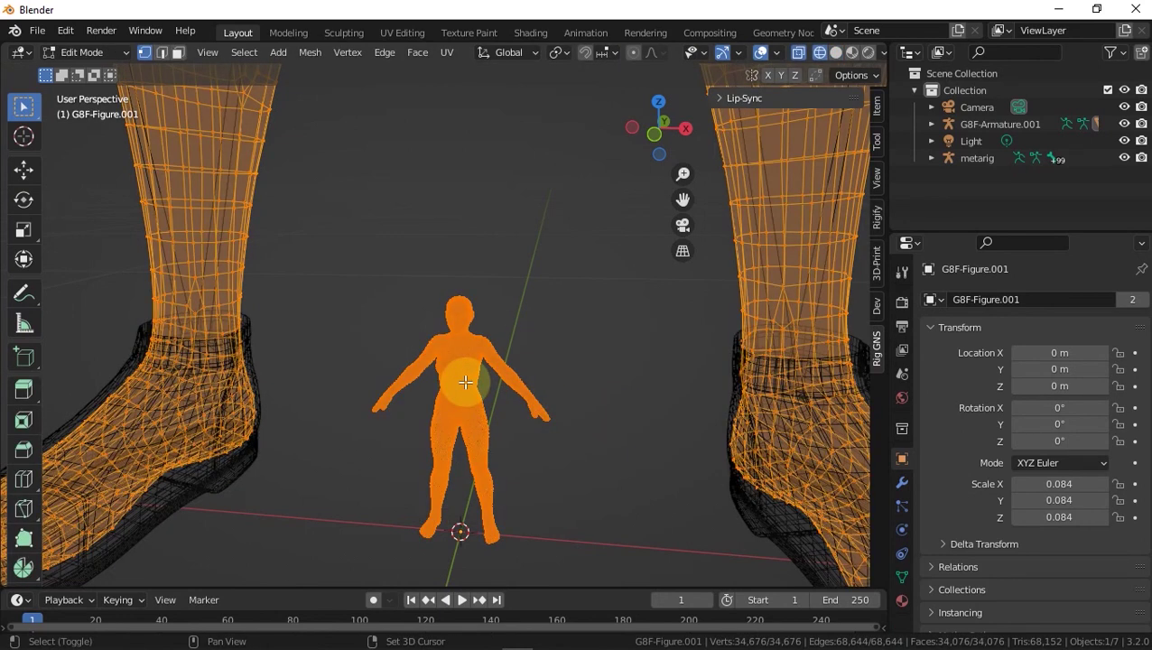
drag(306, 271, 589, 571)
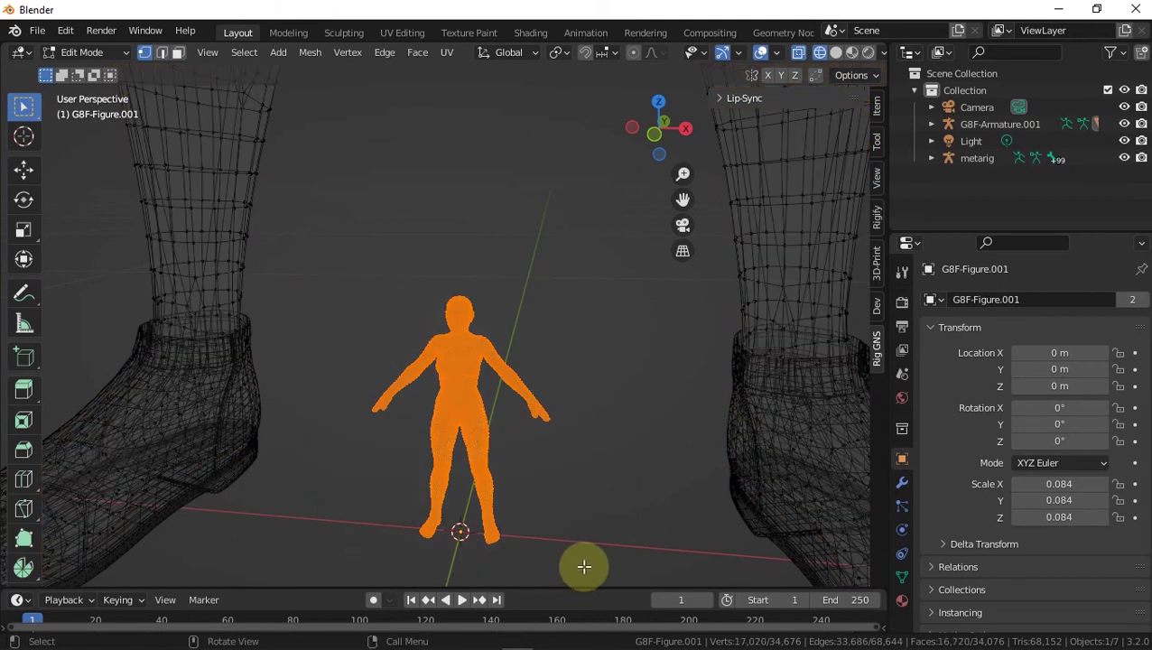
key(x)
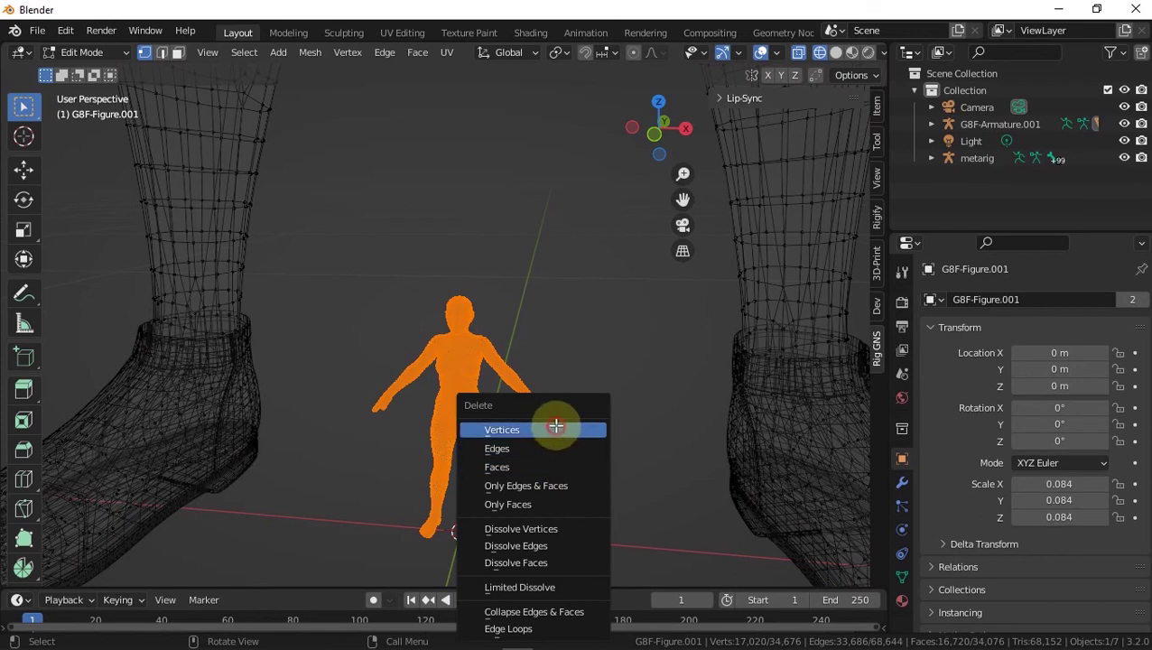
click(555, 430)
key(ctrl+Tab)
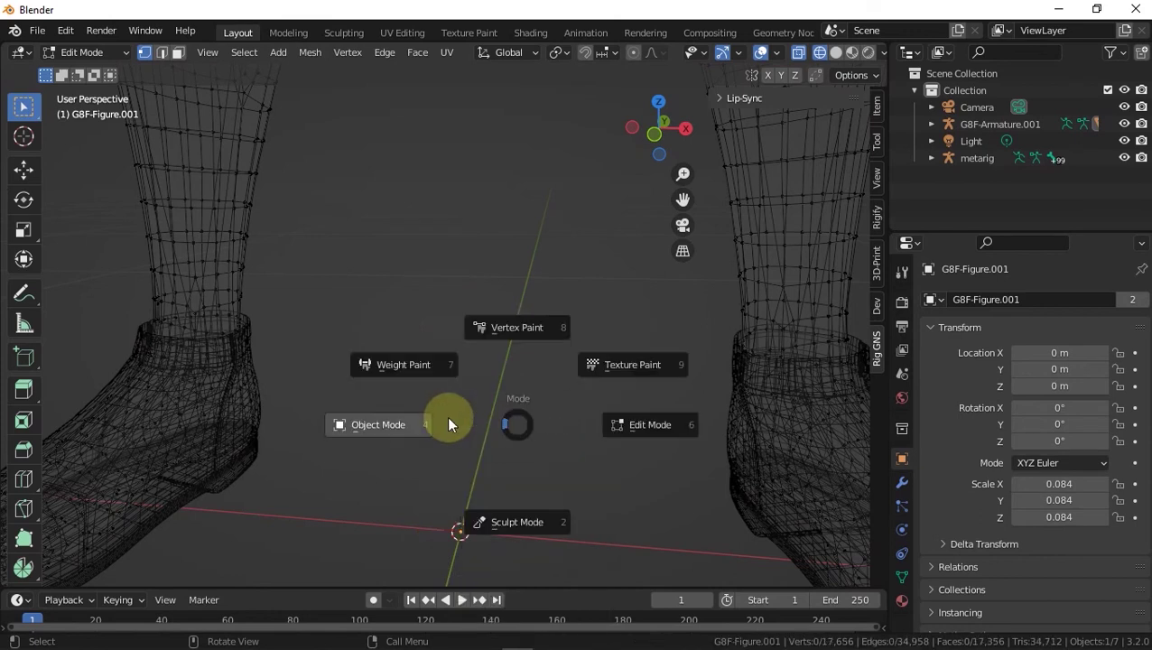
click(446, 416)
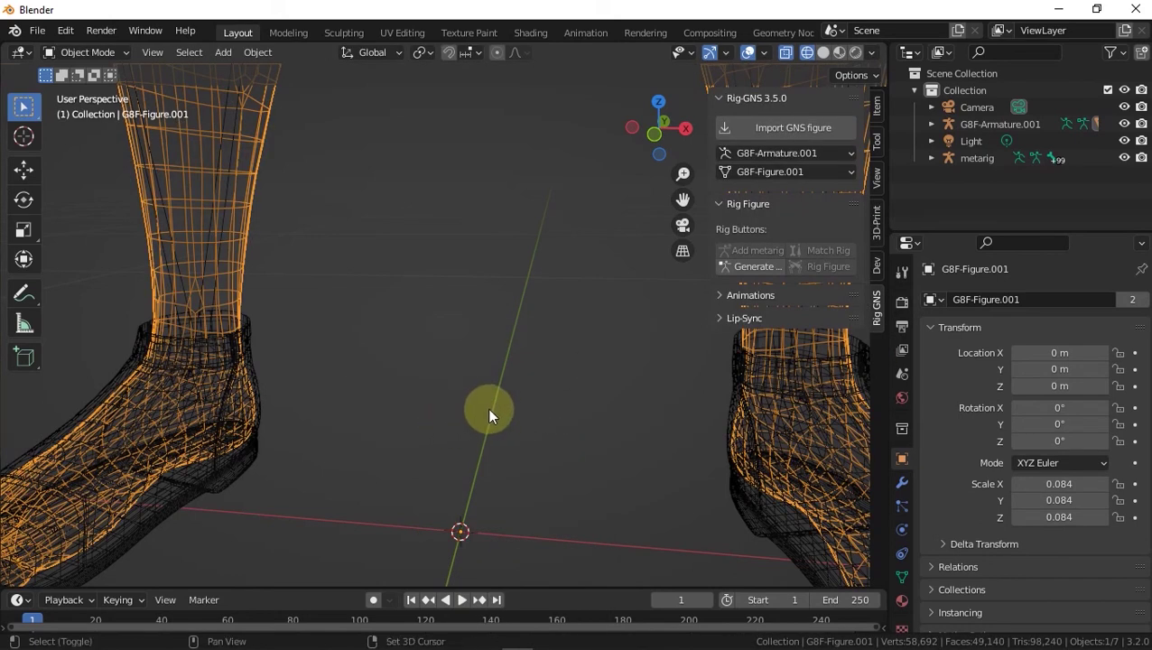
- Return the viewport to solid shading and check the joined body mesh over the whole figure
key(shift+z)
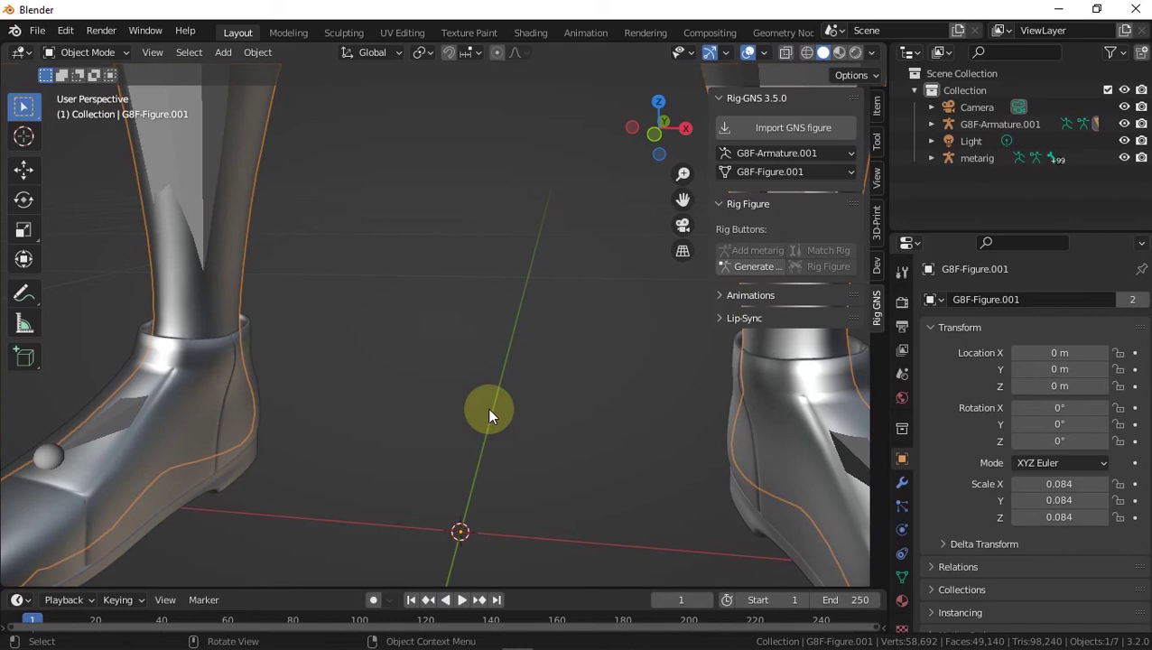
scroll(486, 407, down, 10)
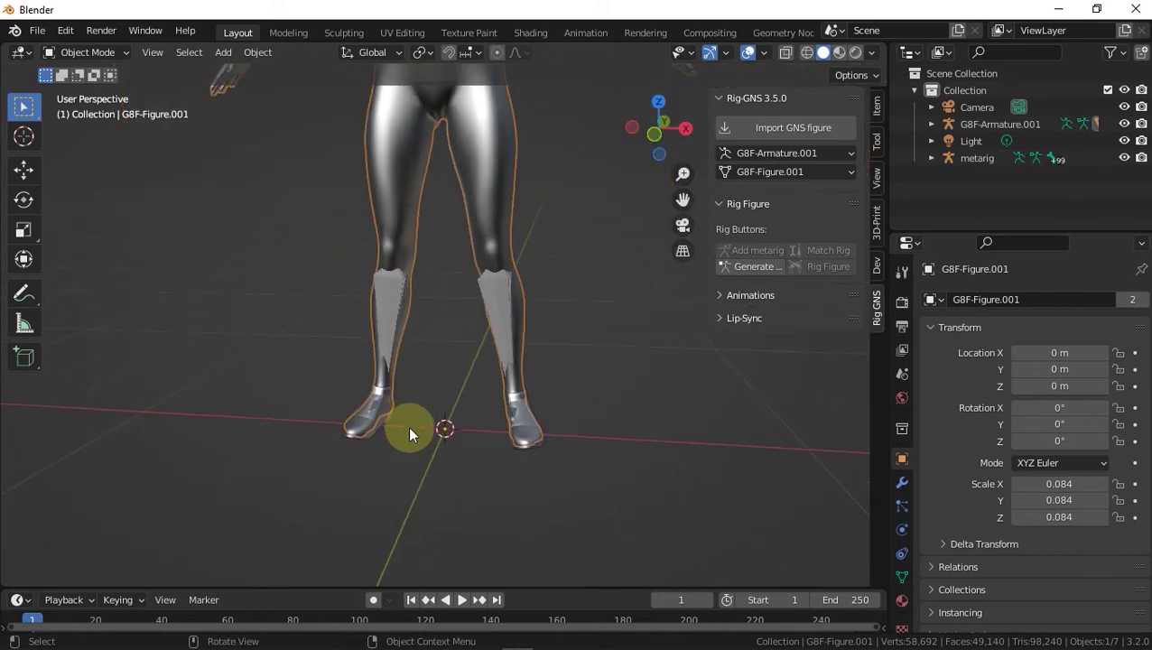
scroll(431, 295, up, 6)
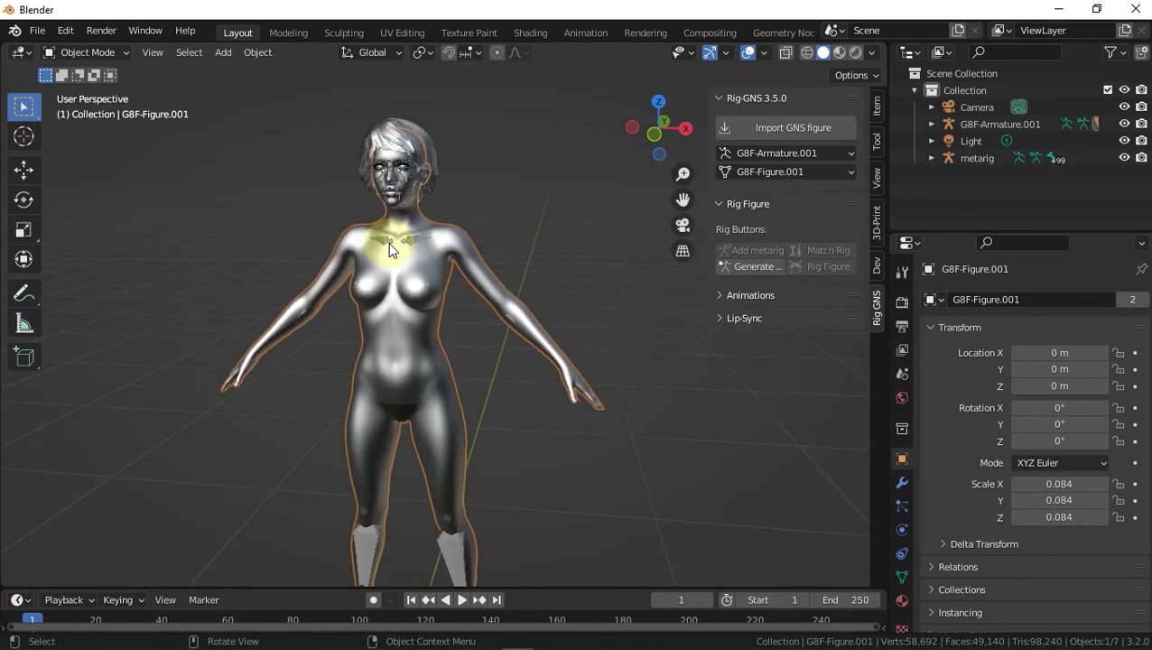
- Generate the control rig from the metarig and rig the G8F-Figure.001 body to it with Rig-GNS
click(975, 157)
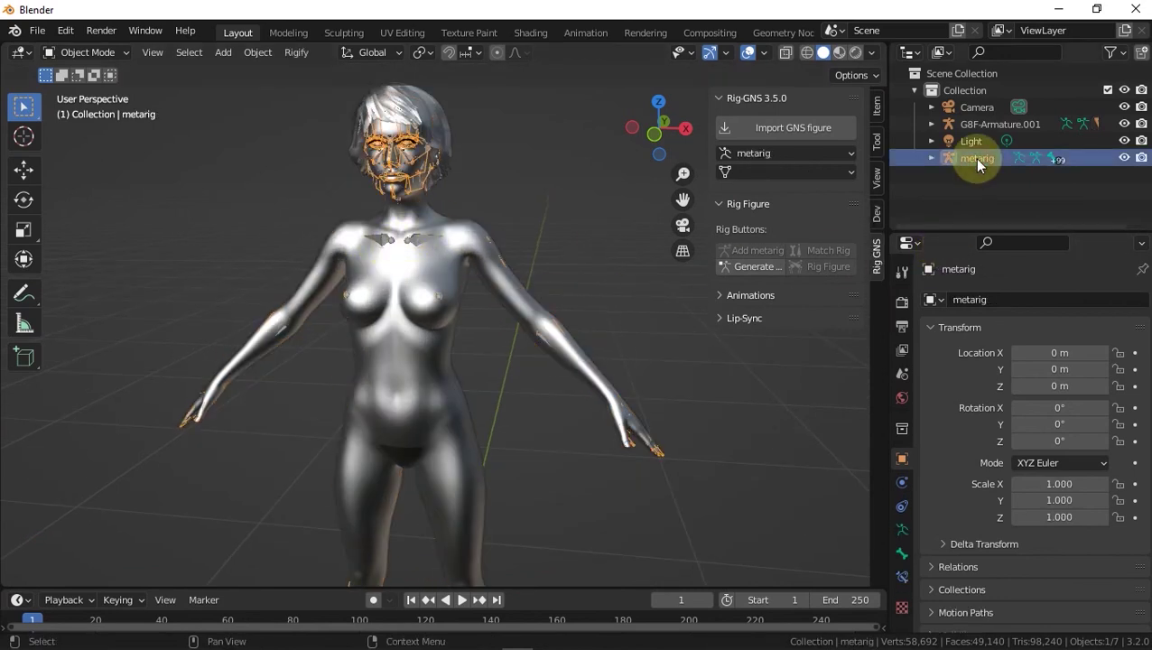
click(756, 266)
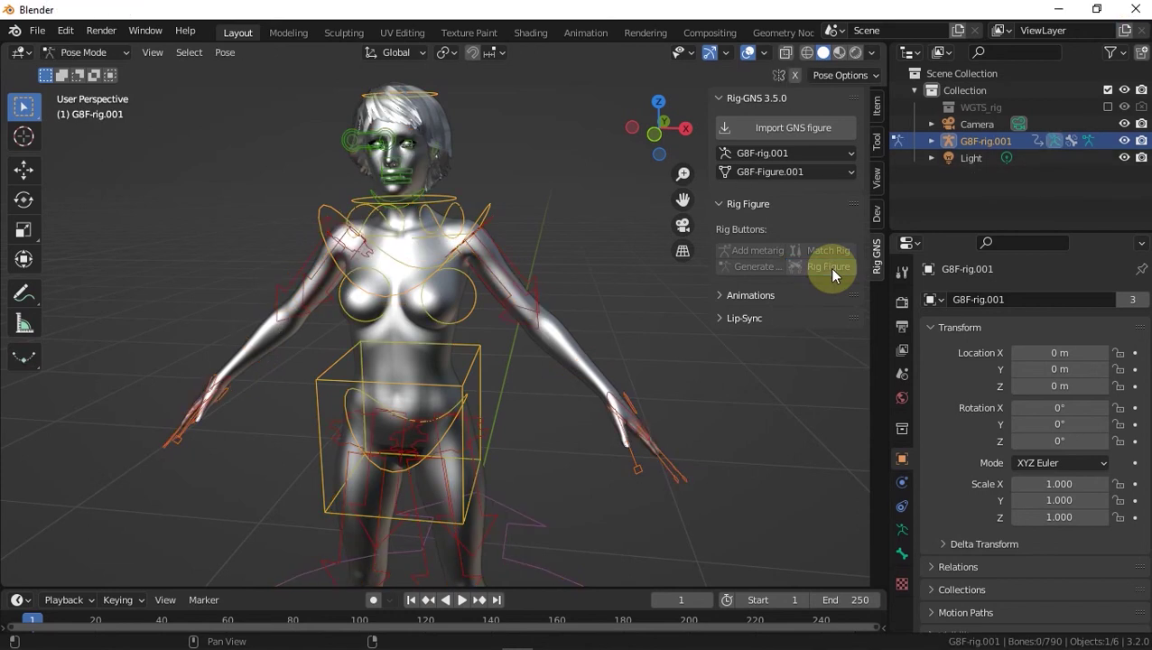
scroll(569, 208, down, 4)
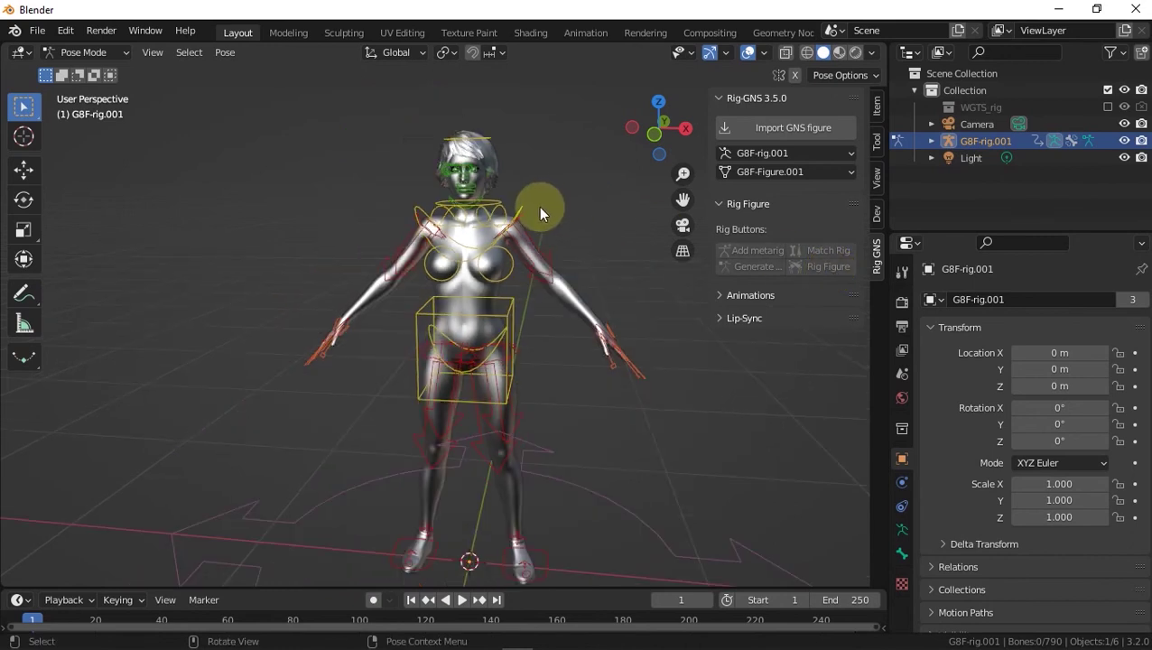
middle_drag(504, 285, 487, 307)
scroll(487, 307, down, 2)
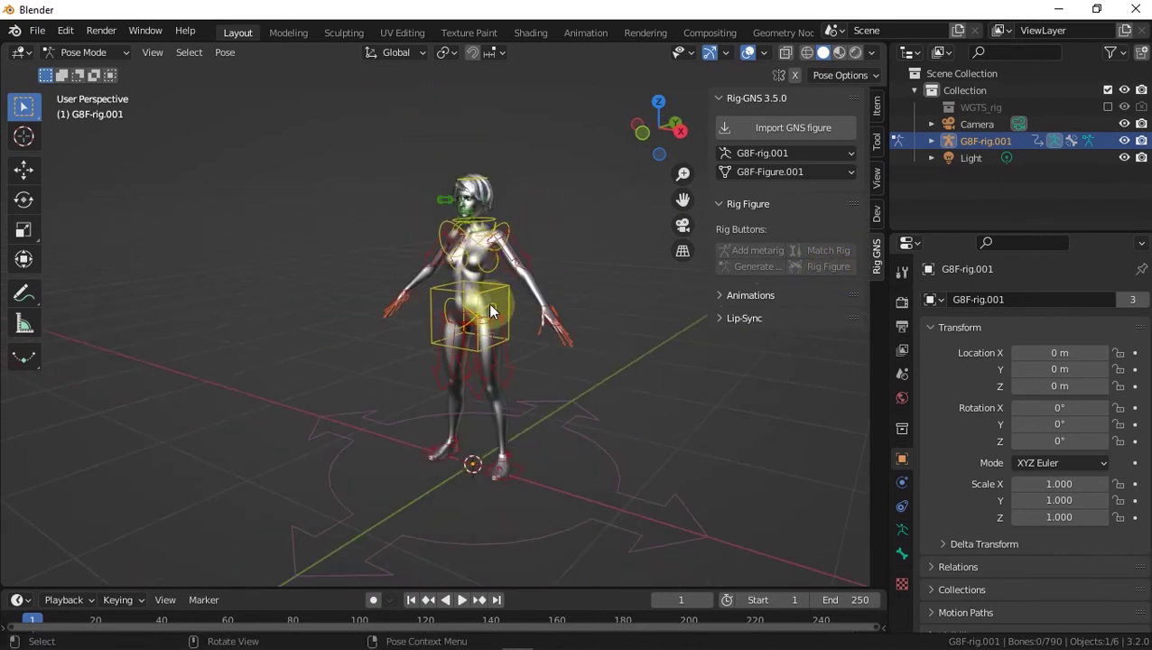
- Import the Mixamo animation Flying Kick.fbx from the Tut folder through the Rig-GNS animation tools
click(748, 298)
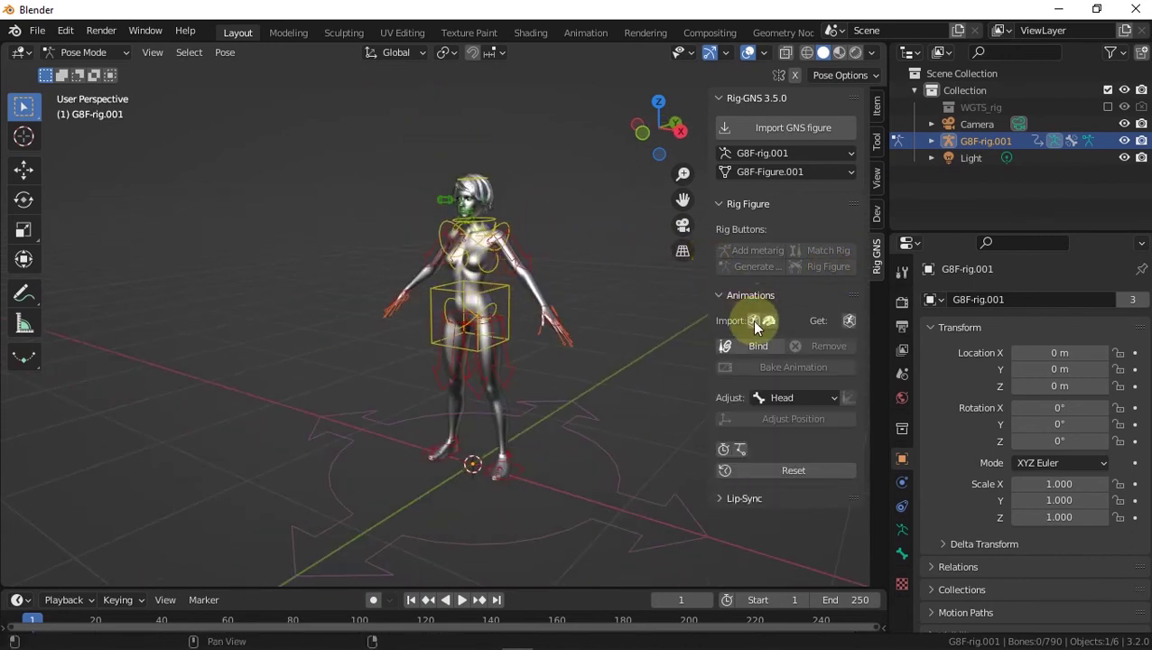
click(755, 322)
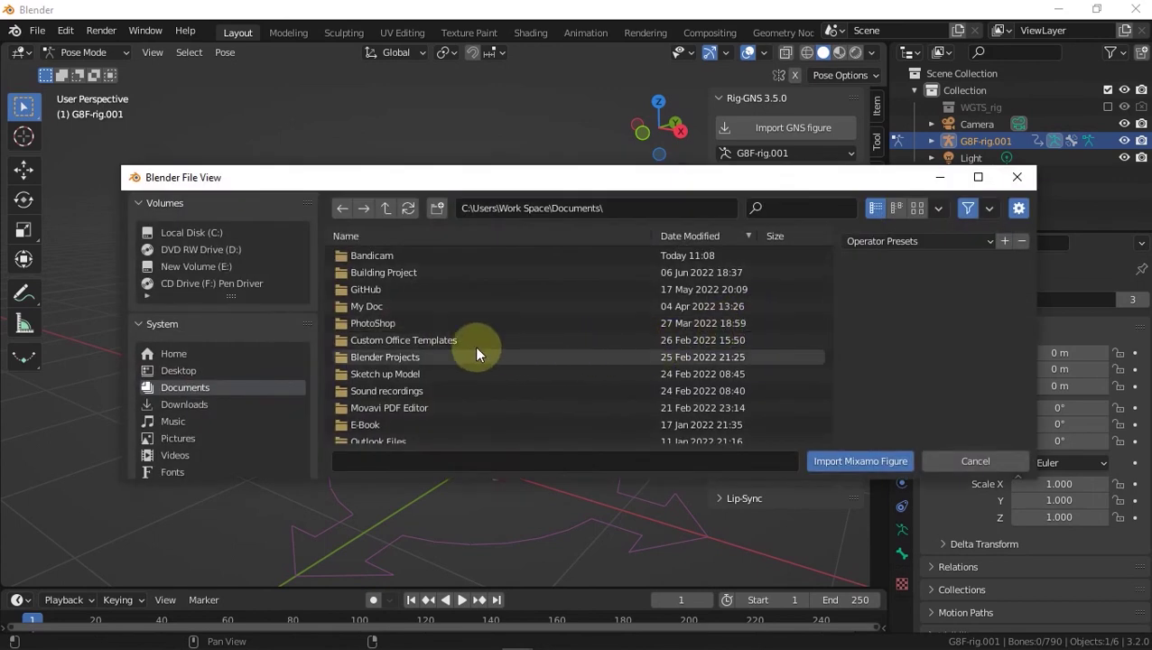
scroll(220, 361, down, 2)
scroll(221, 357, down, 4)
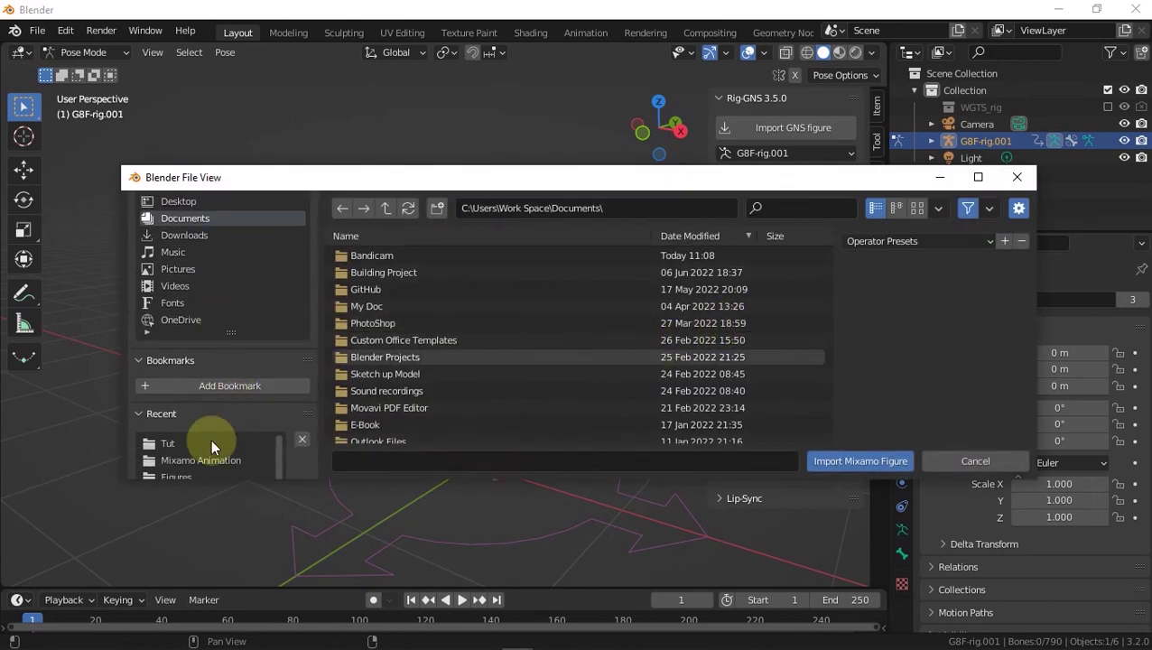
click(210, 441)
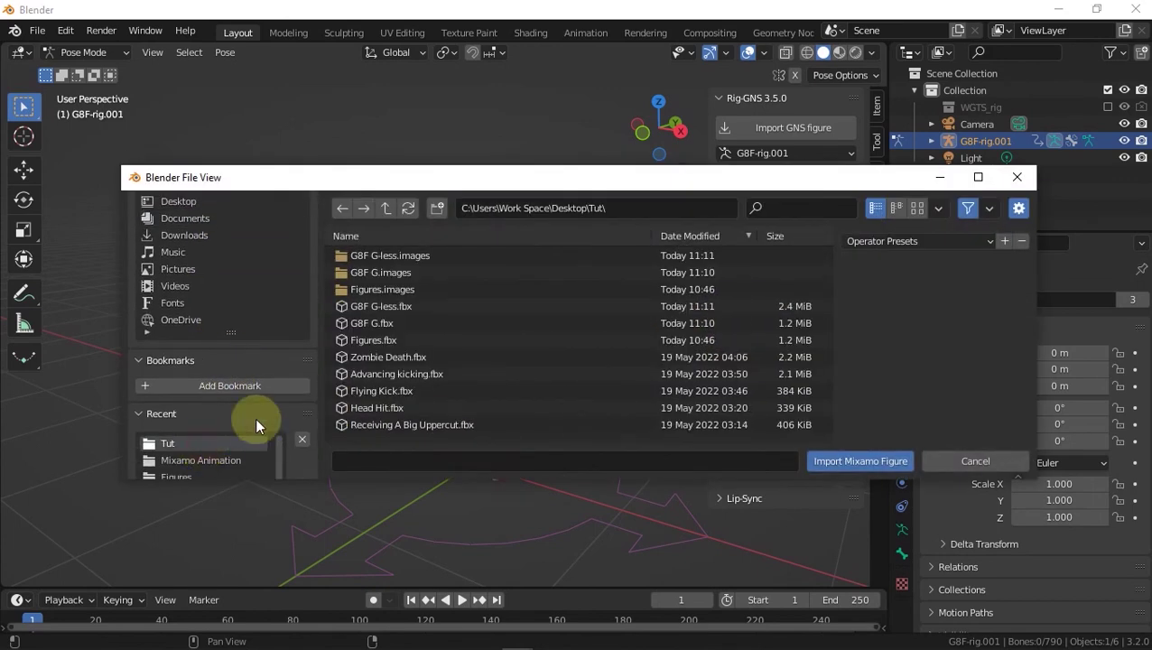
double_click(442, 391)
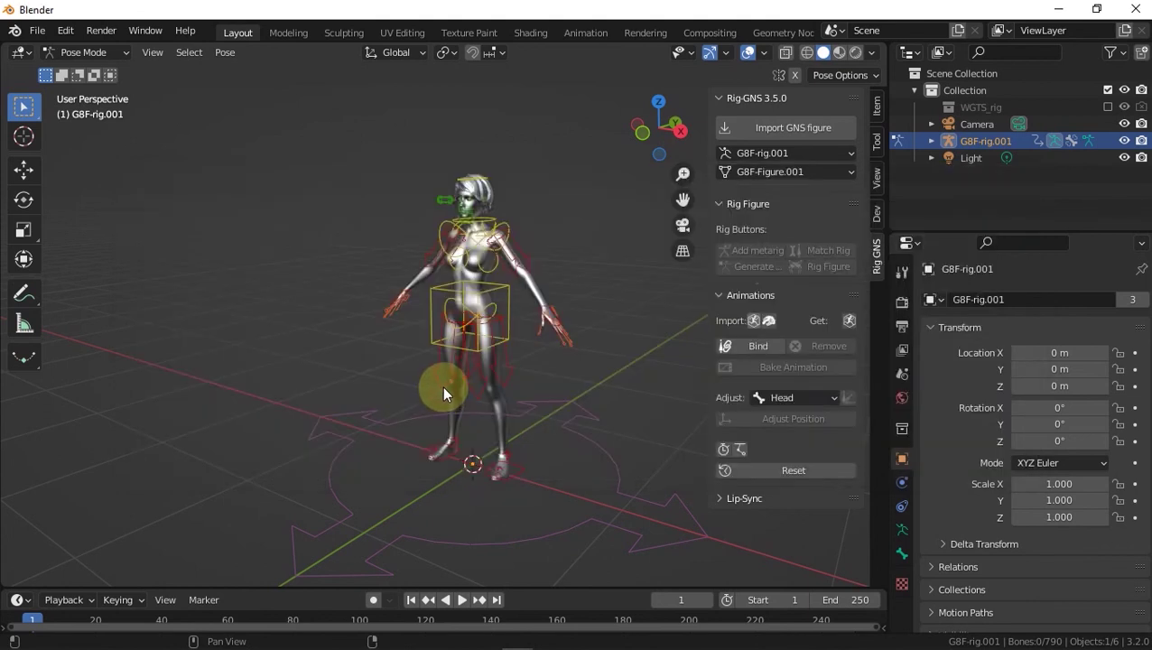
- Bind the imported Flying Kick animation to G8F-rig.001, preview it, and bake it onto the rig
middle_drag(441, 383, 584, 343)
click(758, 345)
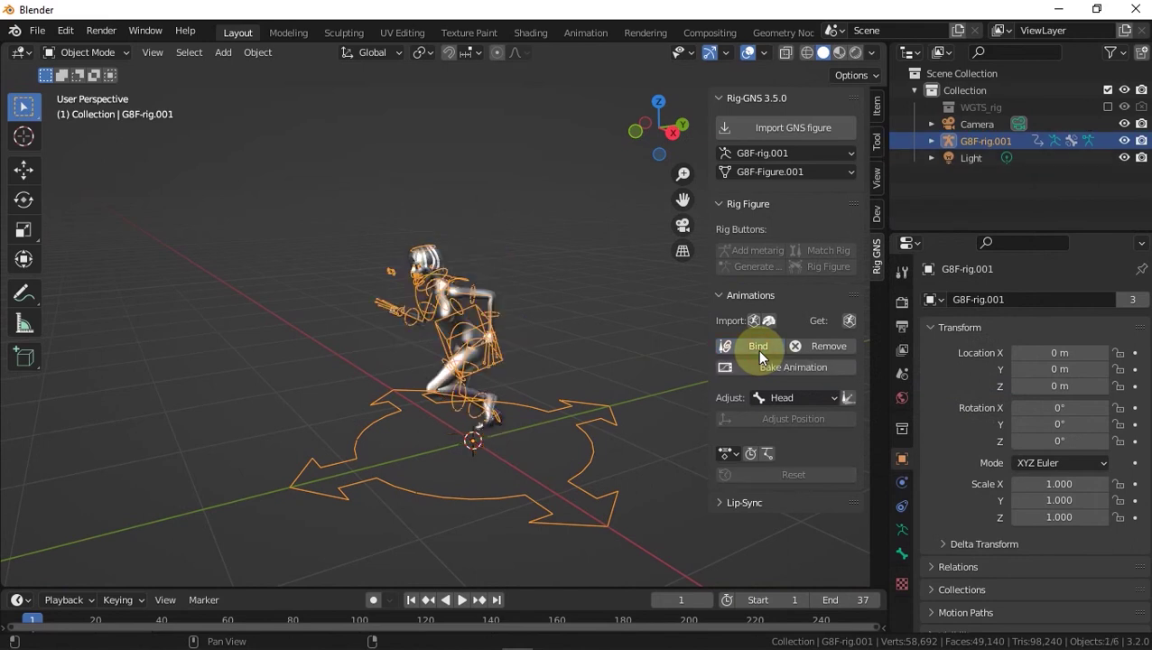
key(space)
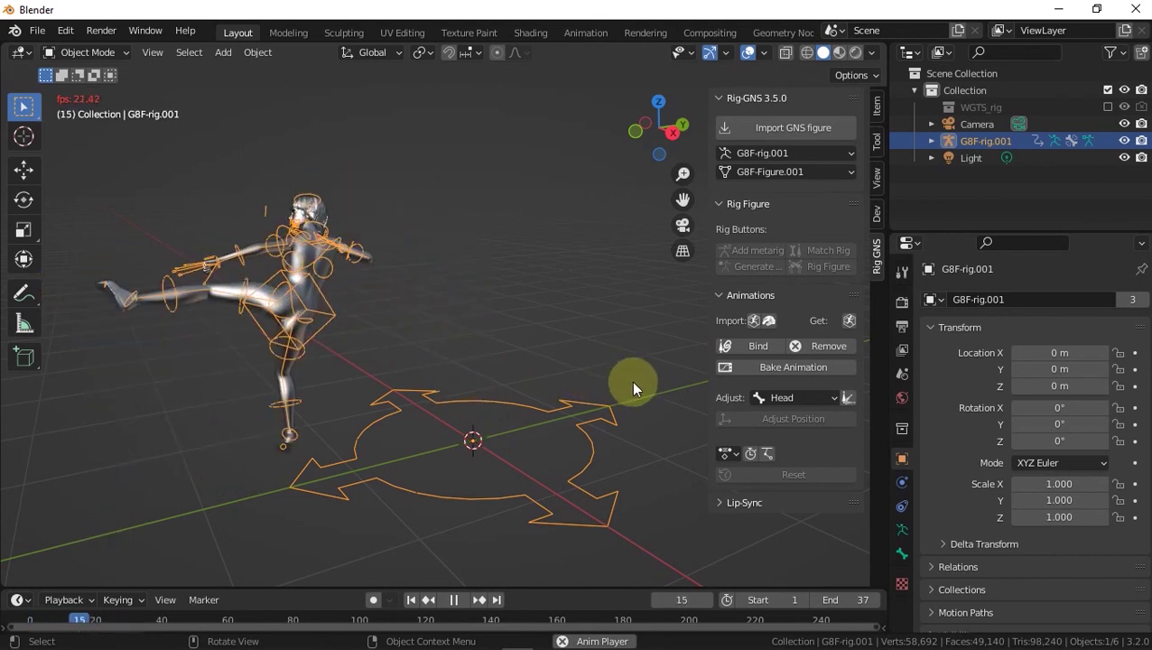
middle_drag(300, 331, 520, 336)
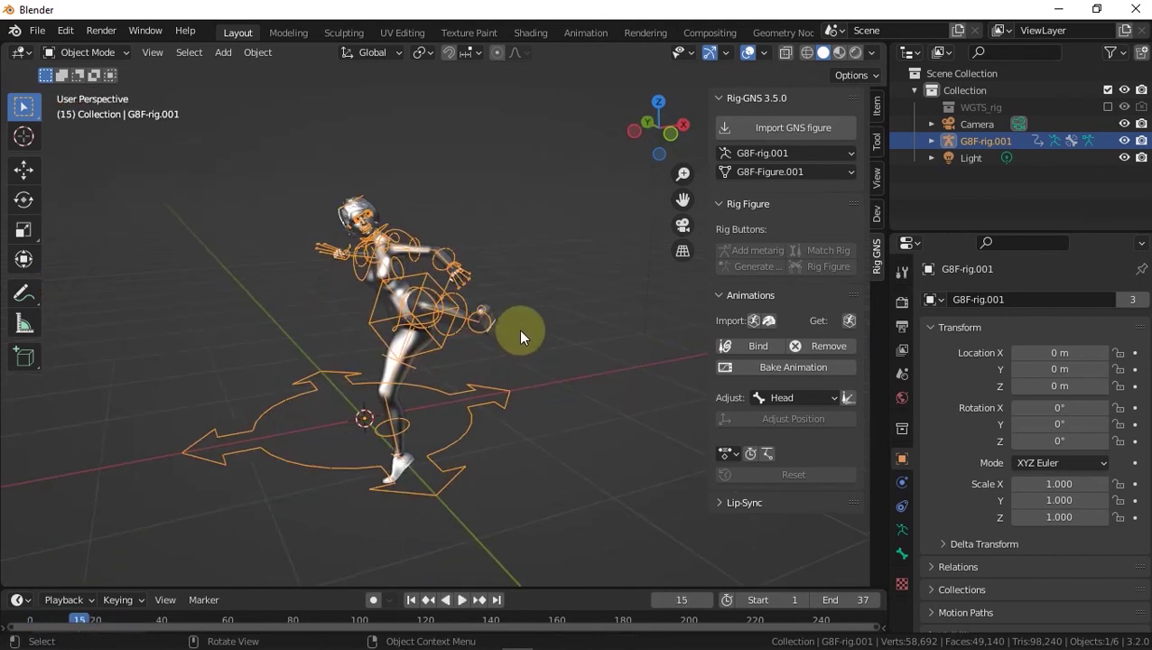
click(791, 368)
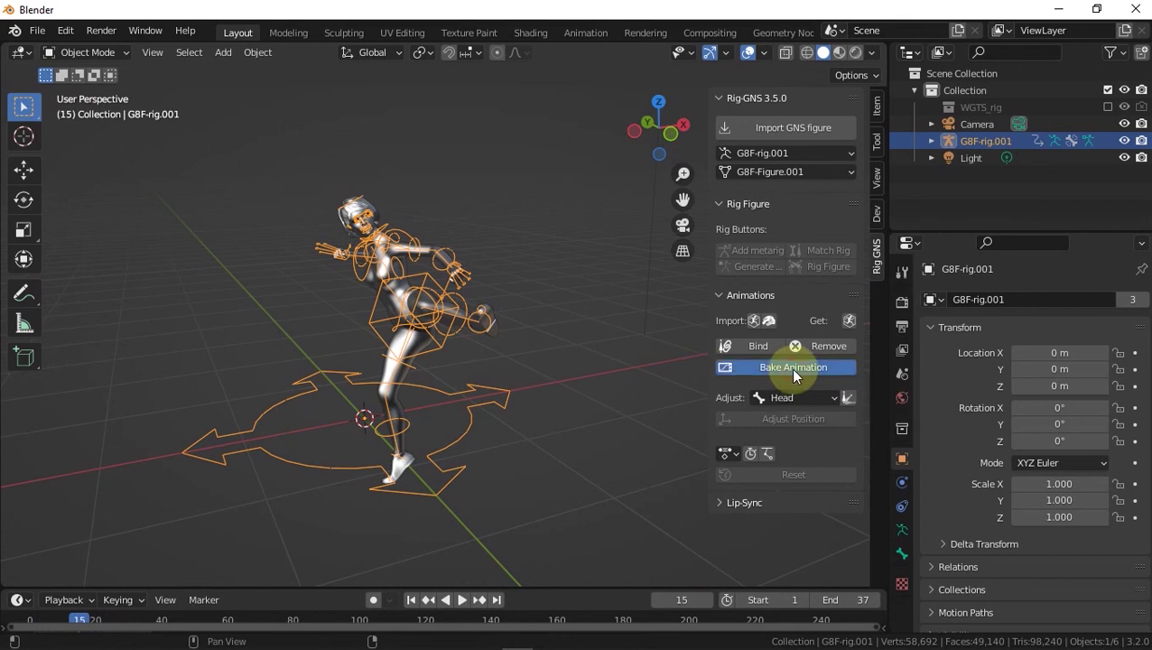
- Export the baked animation as a DAZ BVH file named Flying Kick in the Tut folder
click(41, 33)
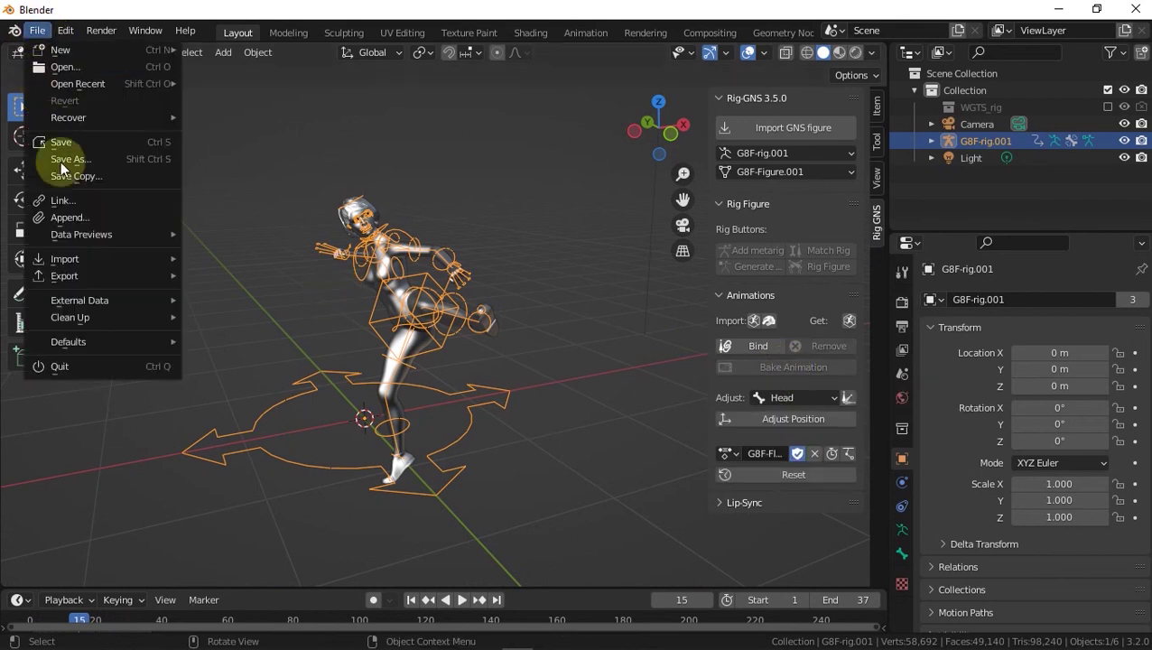
mouse_move(91, 275)
click(282, 495)
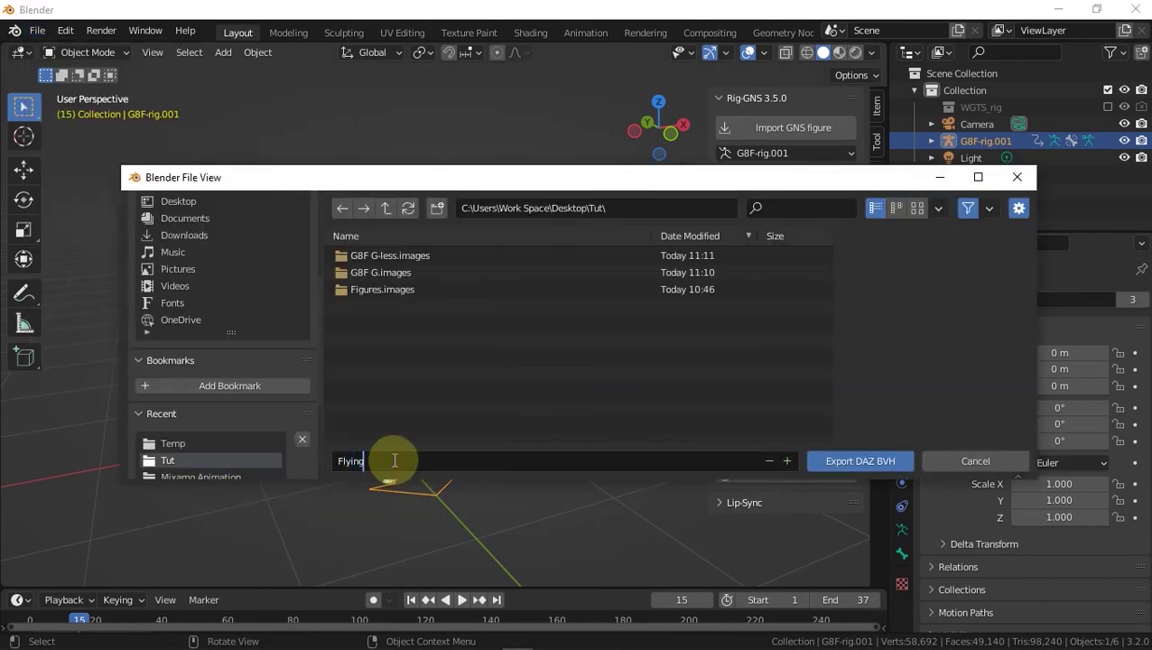
click(865, 461)
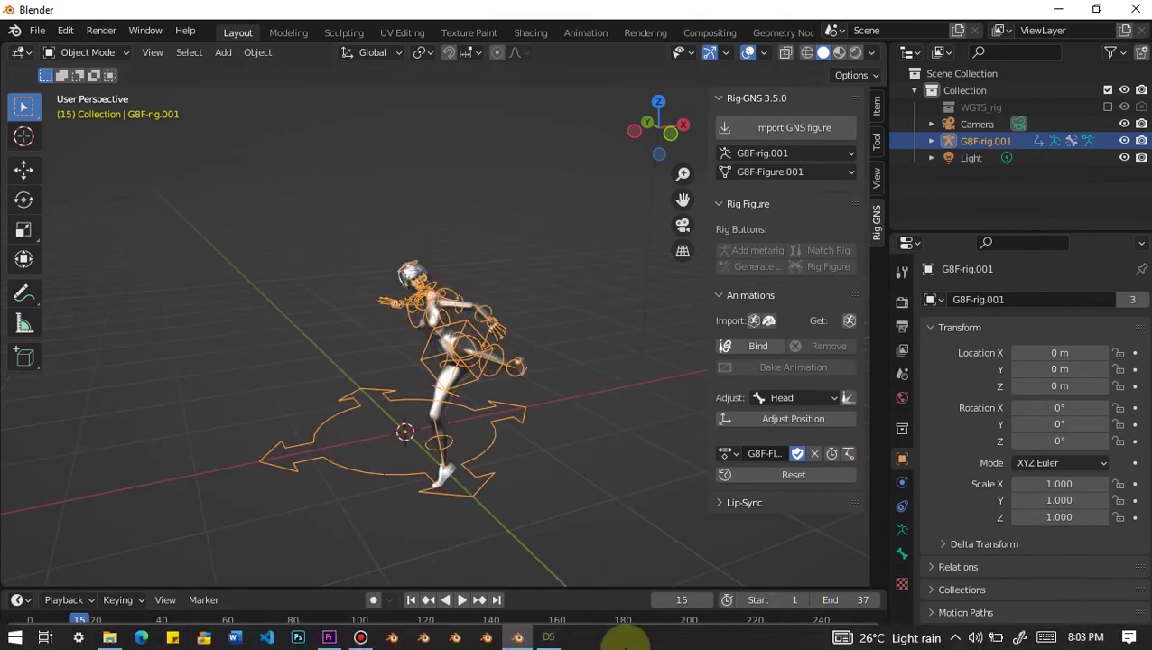
- Switch to DAZ Studio and, in the Pose & Animate workspace, import Flying Kick.bvh onto the Genesis 8 Female
click(549, 636)
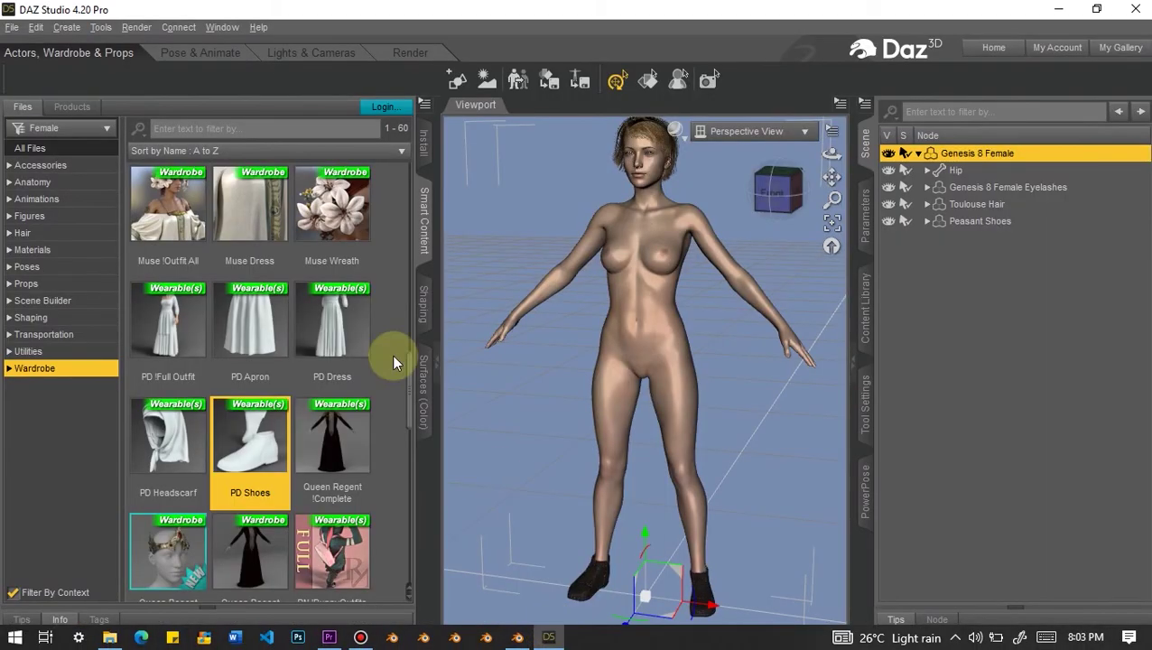
click(199, 54)
click(13, 28)
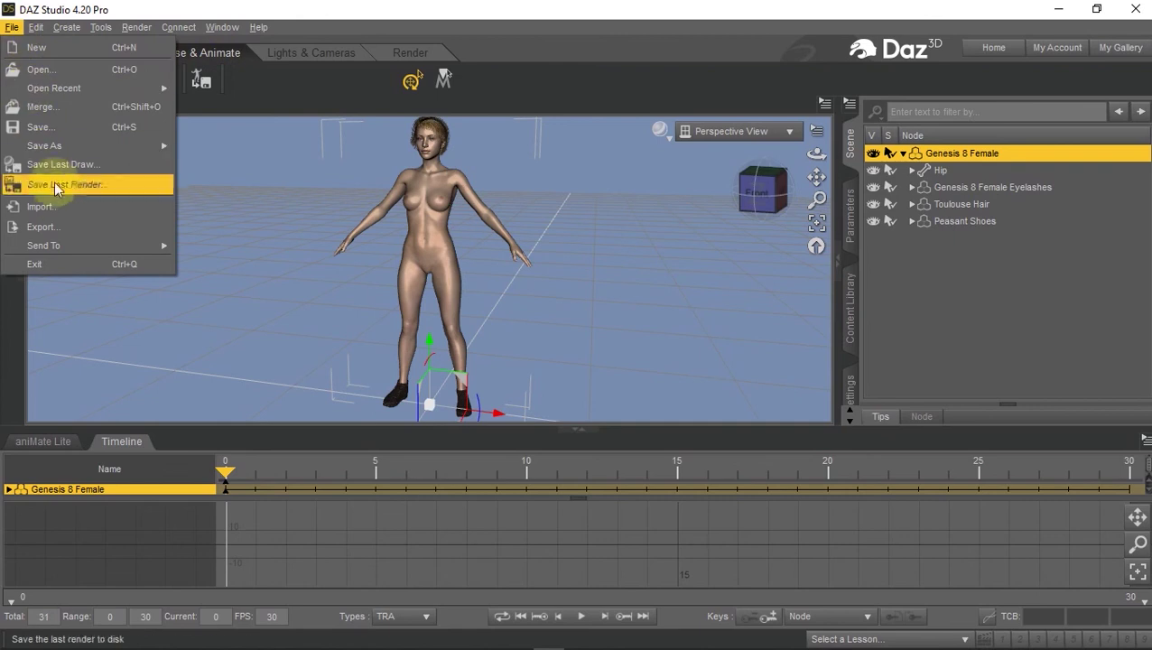
click(60, 202)
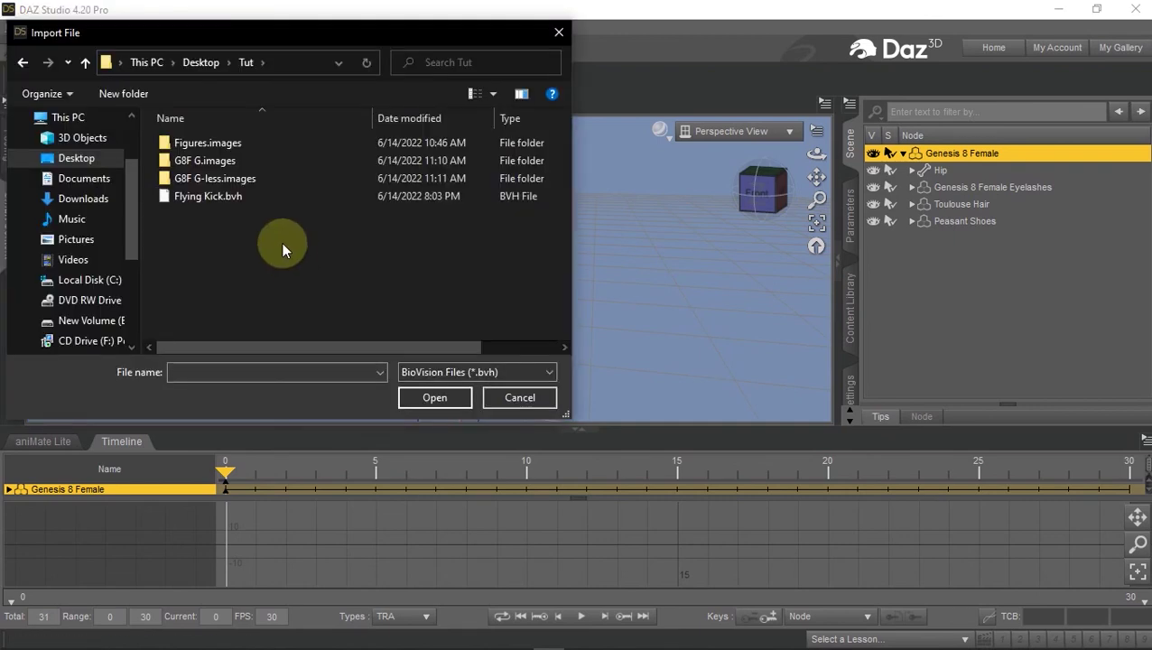
click(230, 203)
click(432, 397)
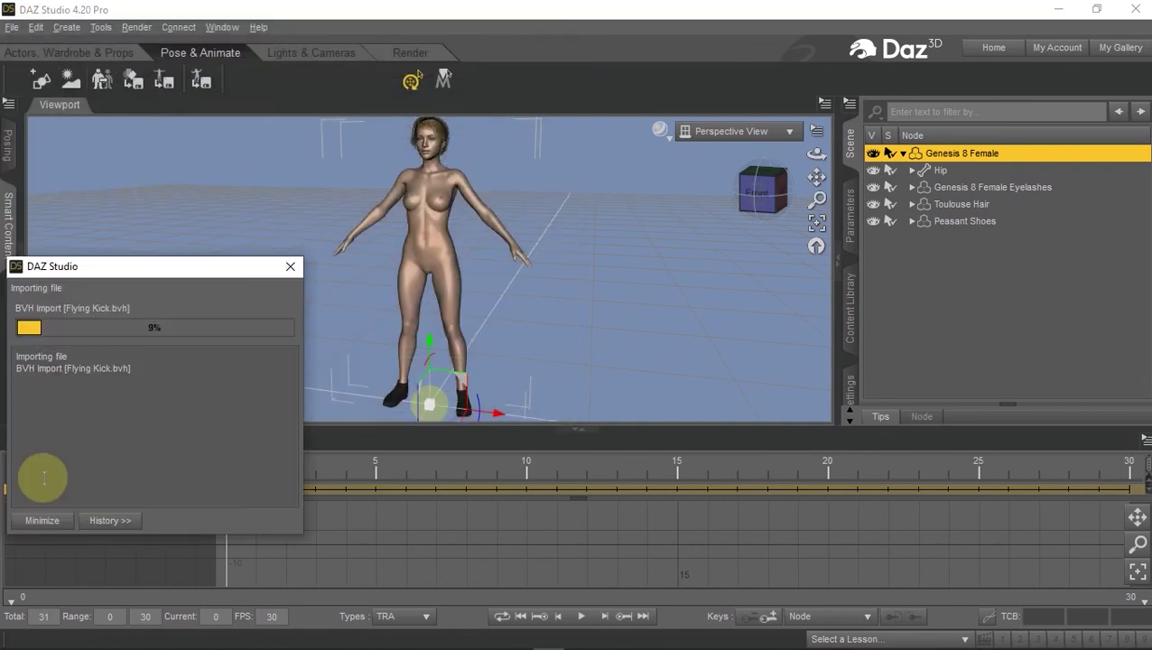
click(373, 571)
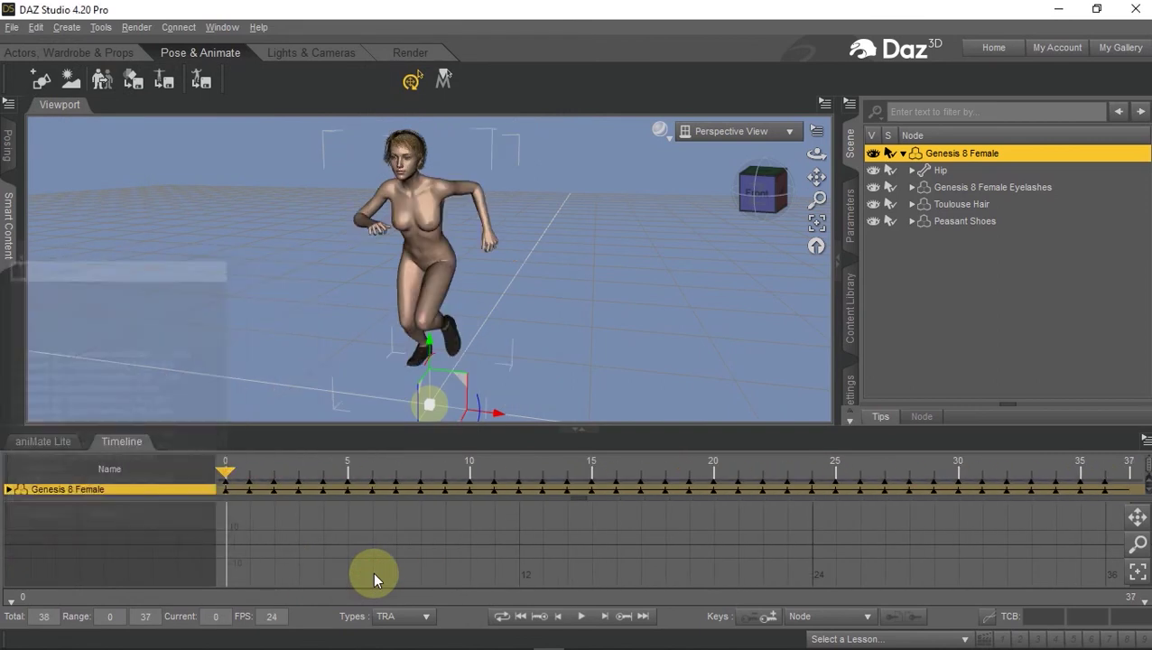
- Play the imported animation on the Genesis 8 Female and check its motion from another viewing angle
click(578, 616)
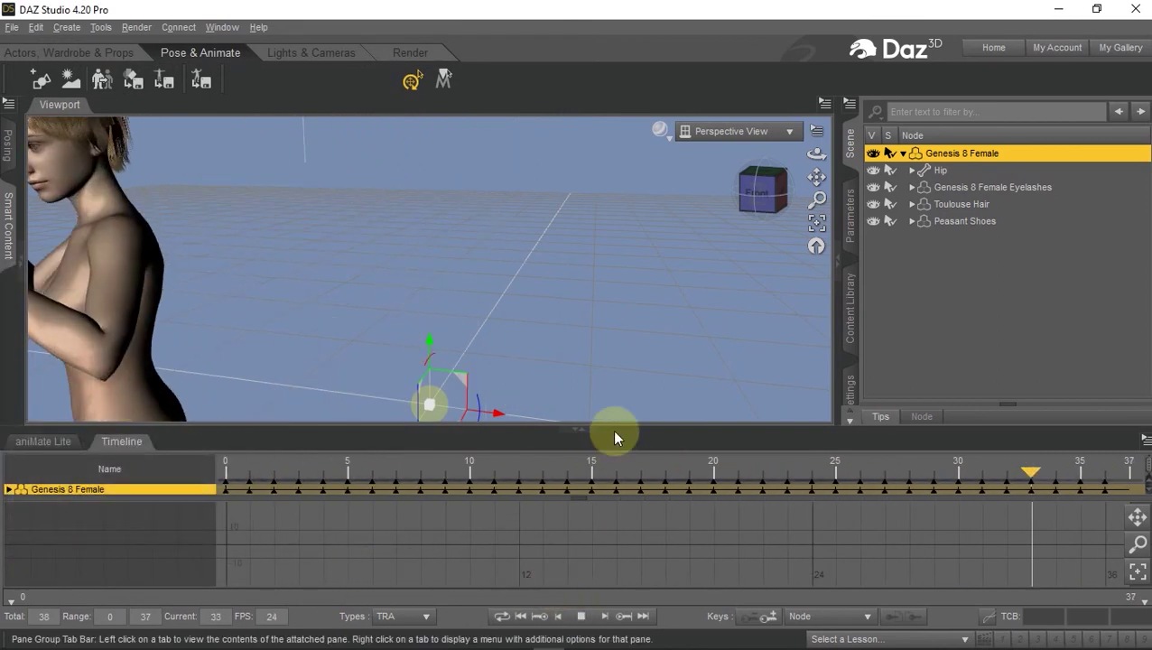
click(764, 188)
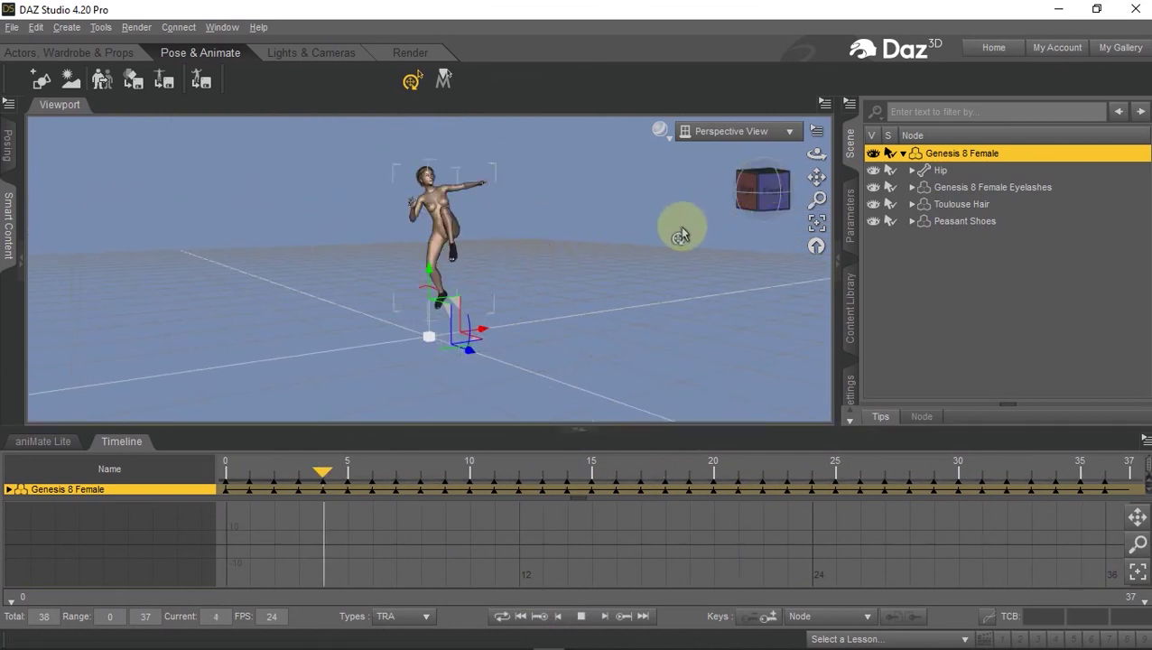